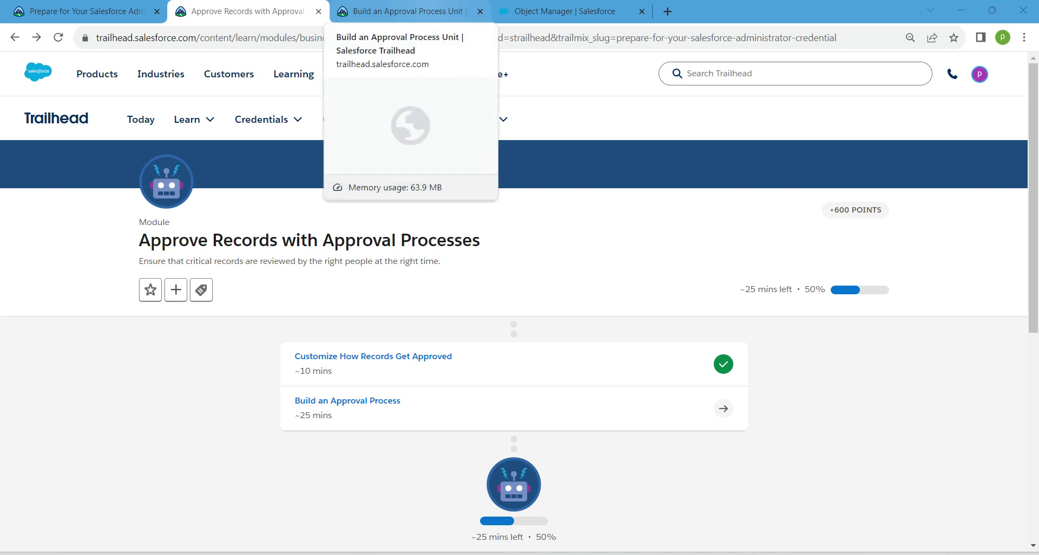
Step: Switch to Salesforce Setup and open the Type field from the Account object's Fields & Relationships, filtering the fields by "type"
left_click(406, 11)
left_click(565, 11)
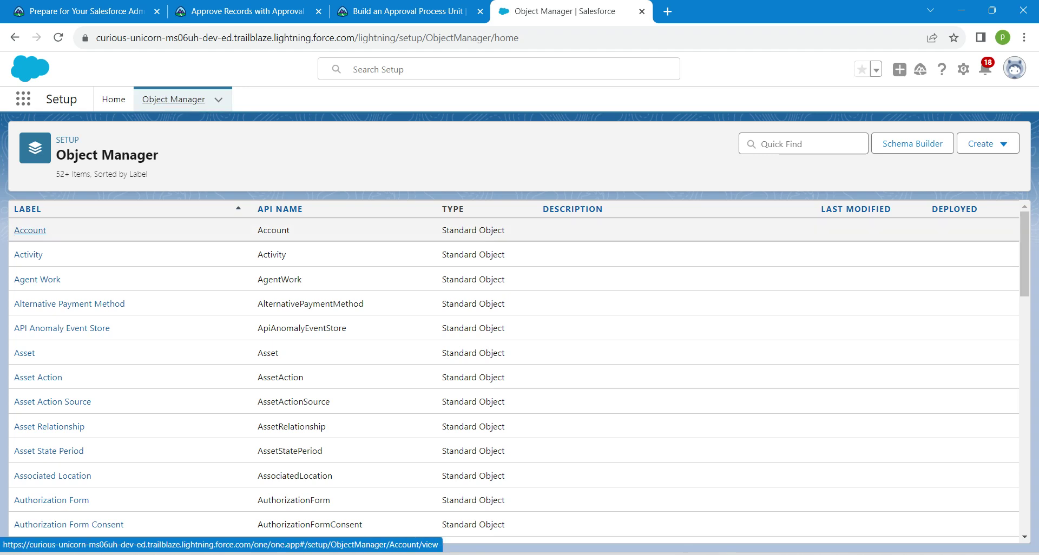
left_click(29, 230)
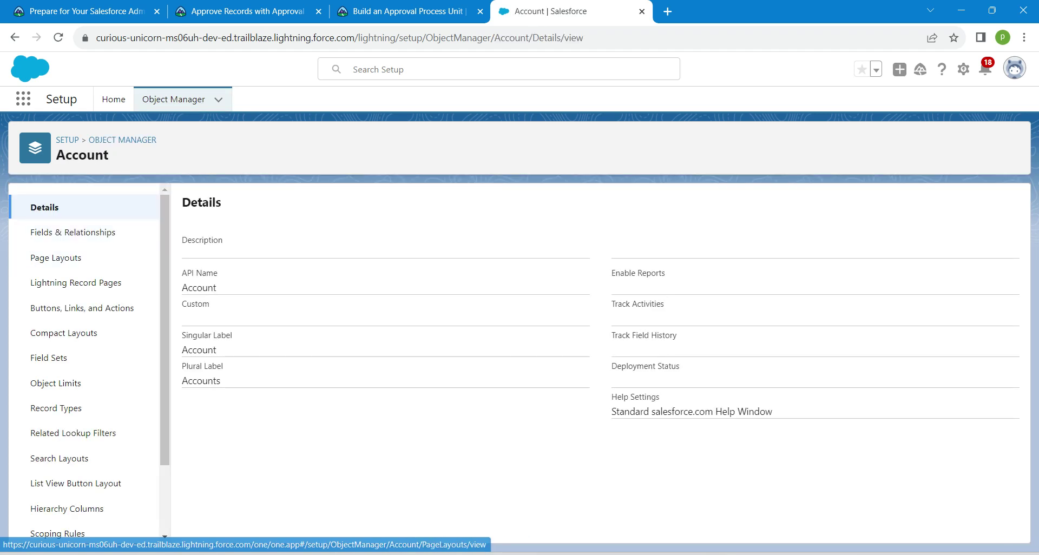
left_click(72, 232)
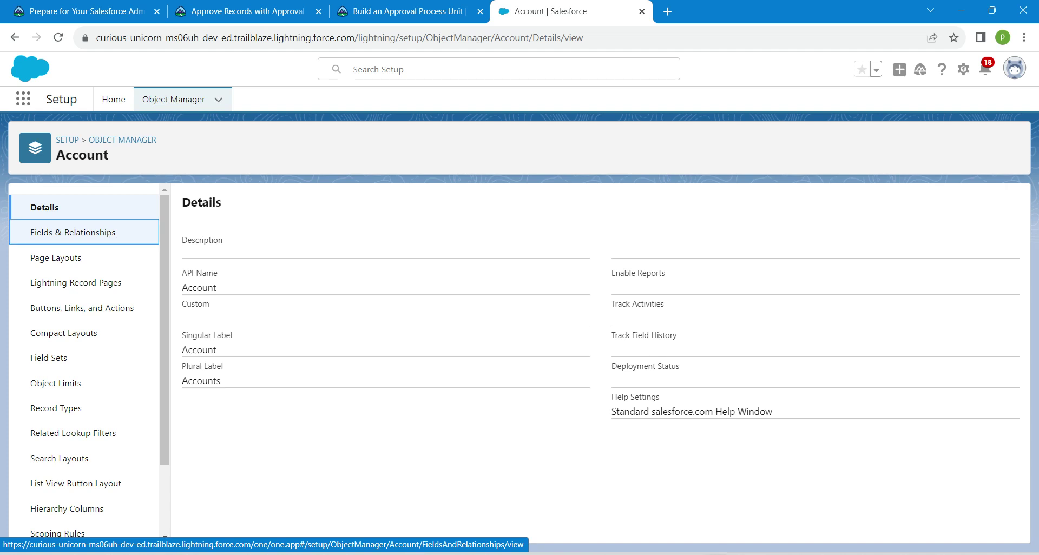
left_click(640, 206)
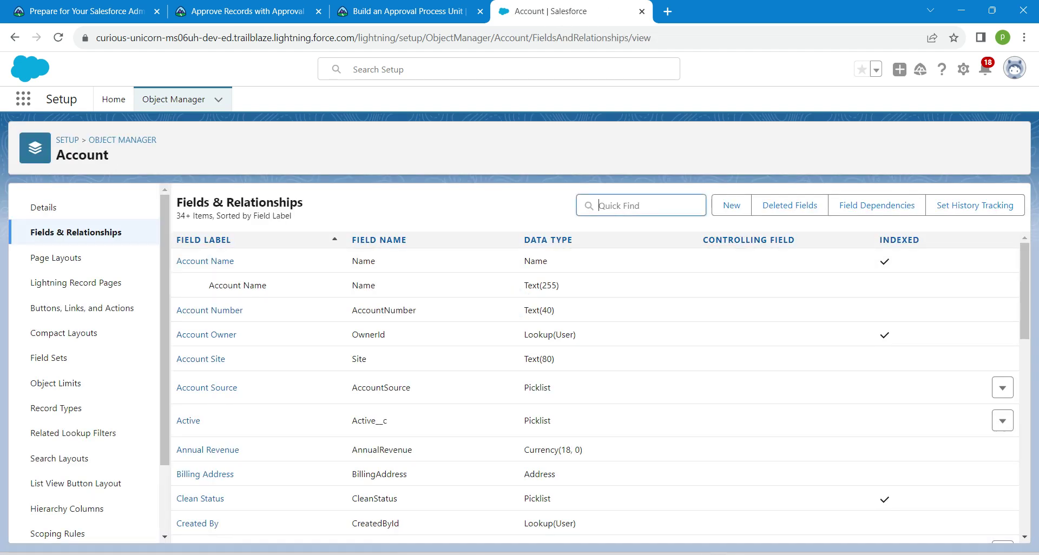
type("type")
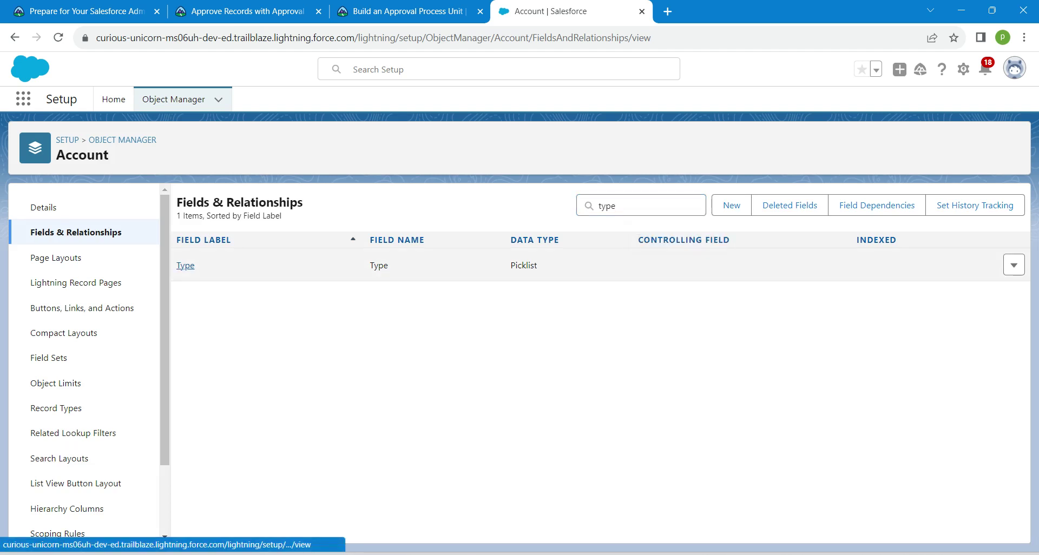
left_click(185, 265)
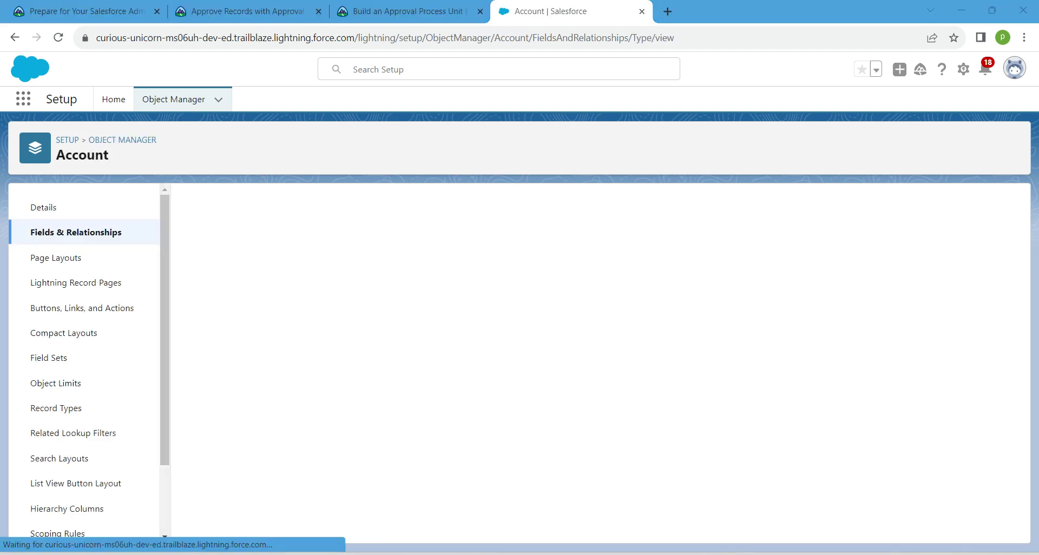
Step: Check the Account Type picklist values against Prospect, Customer and Pending, as required in the Trailhead challenge instructions
left_click(405, 11)
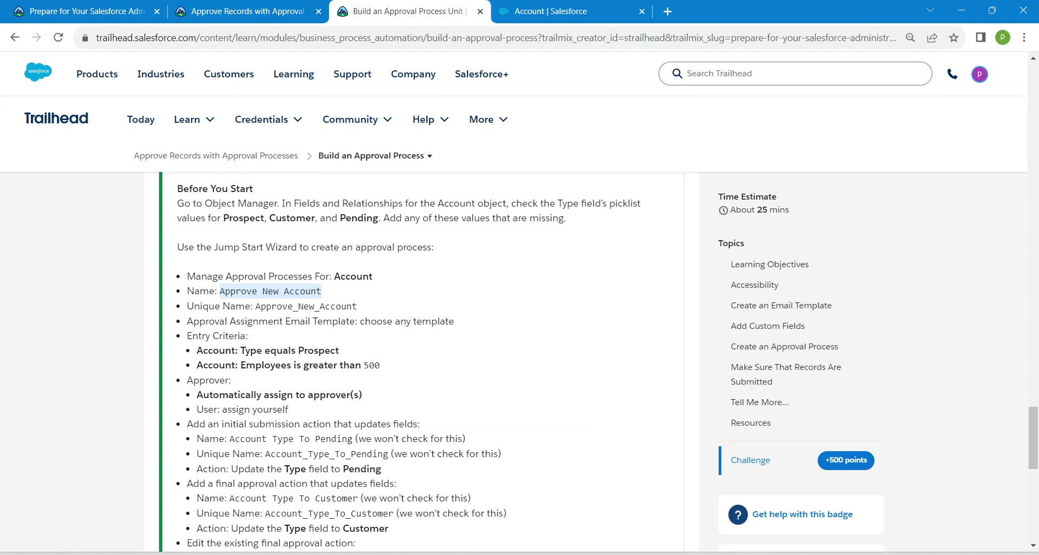
left_click_drag(223, 217, 381, 218)
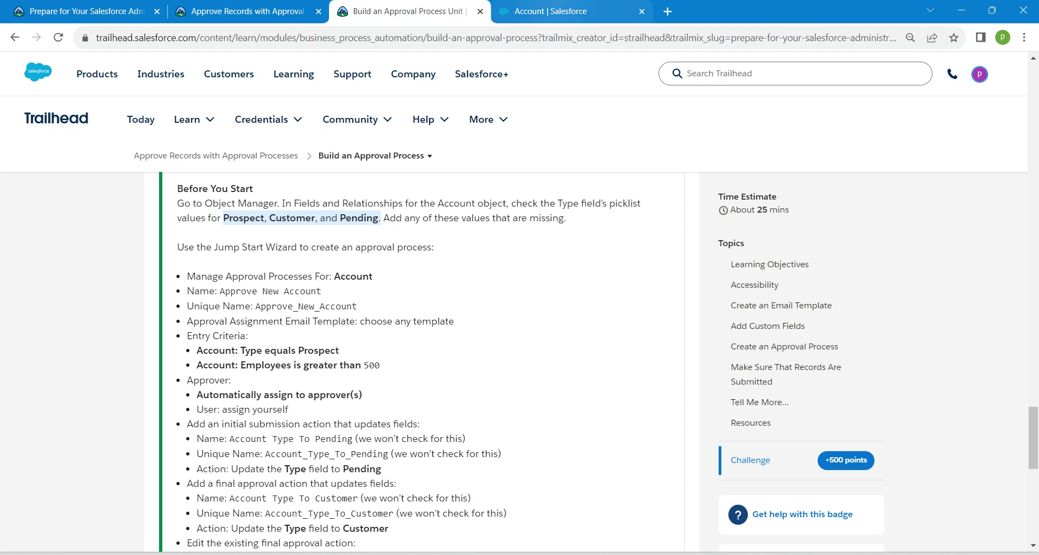
left_click(552, 11)
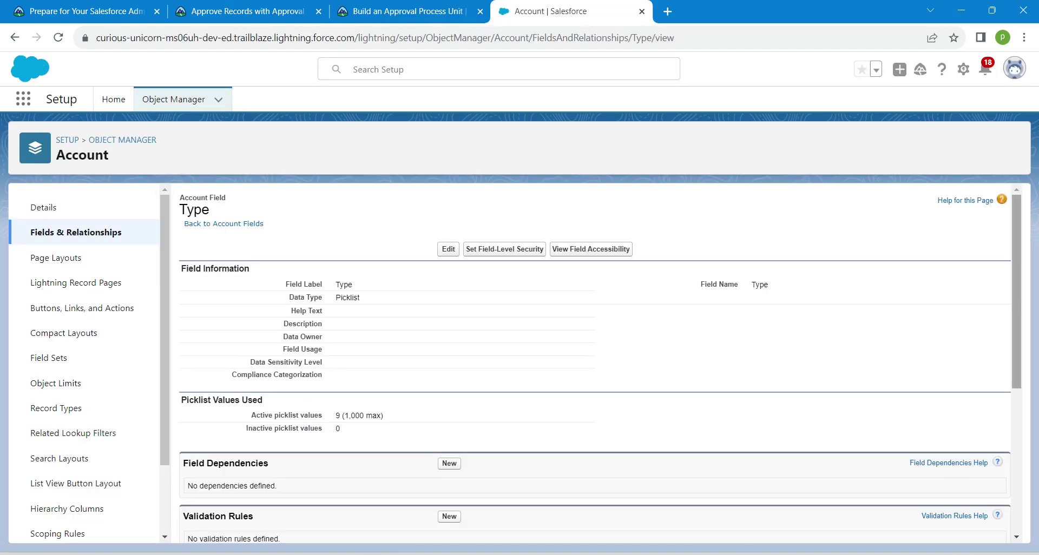
scroll(595, 362, "down", 5)
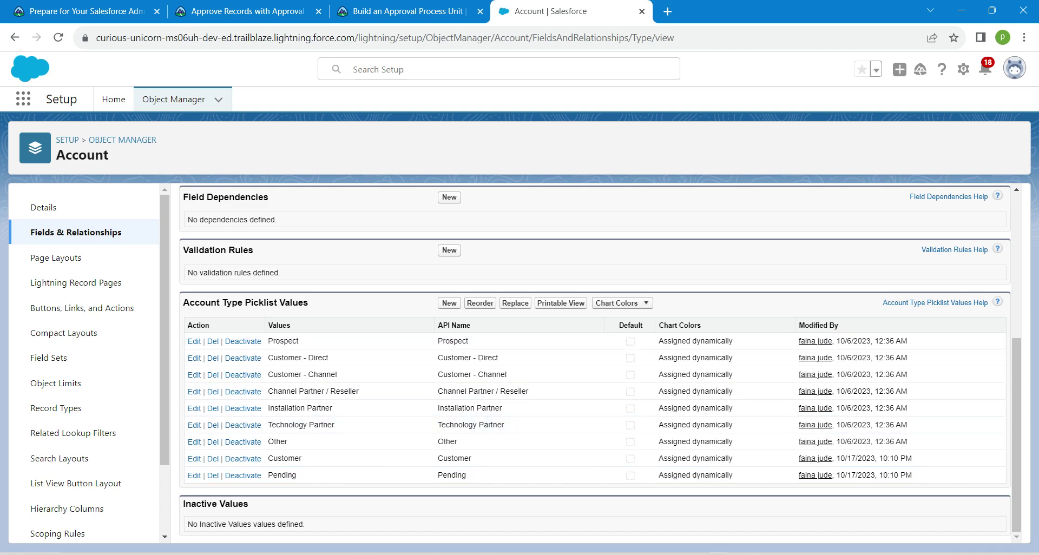
left_click(449, 303)
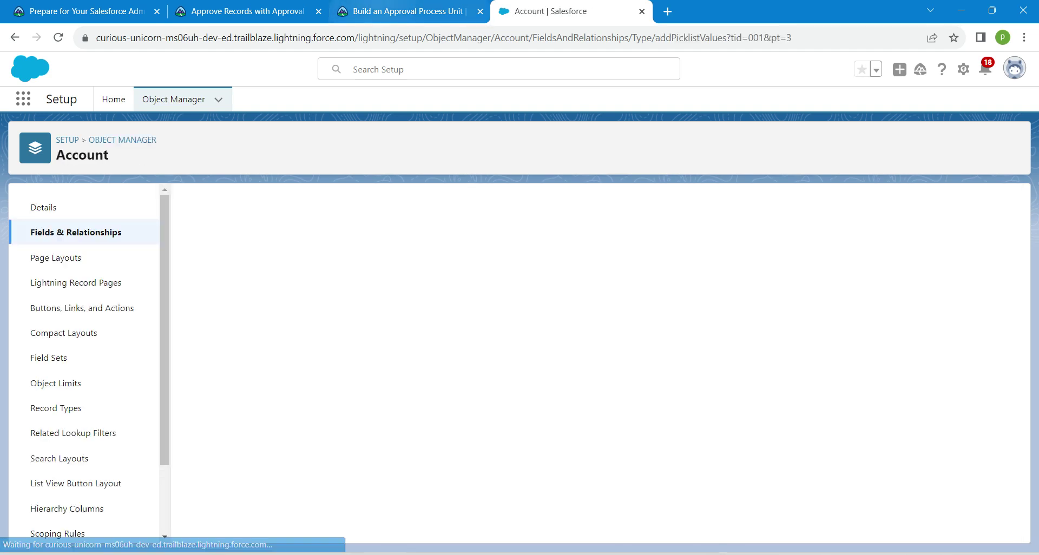
left_click(409, 11)
left_click(381, 219)
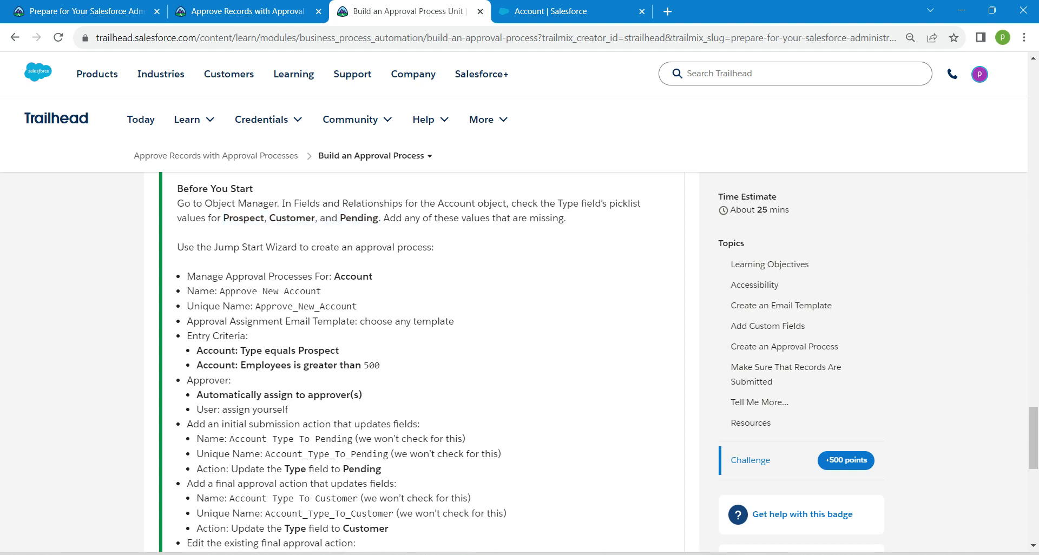
left_click_drag(222, 218, 264, 218)
key("ctrl+c")
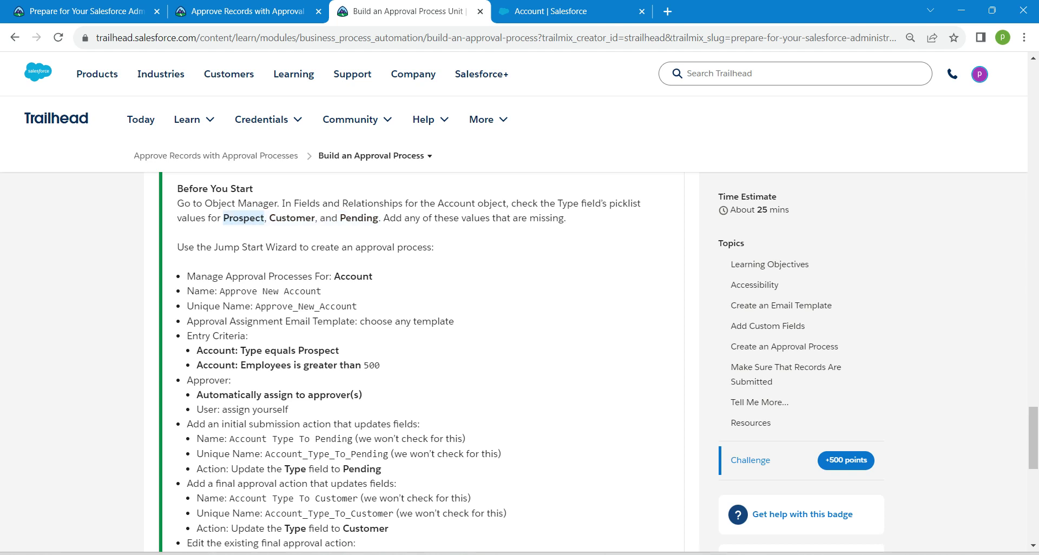
left_click(551, 11)
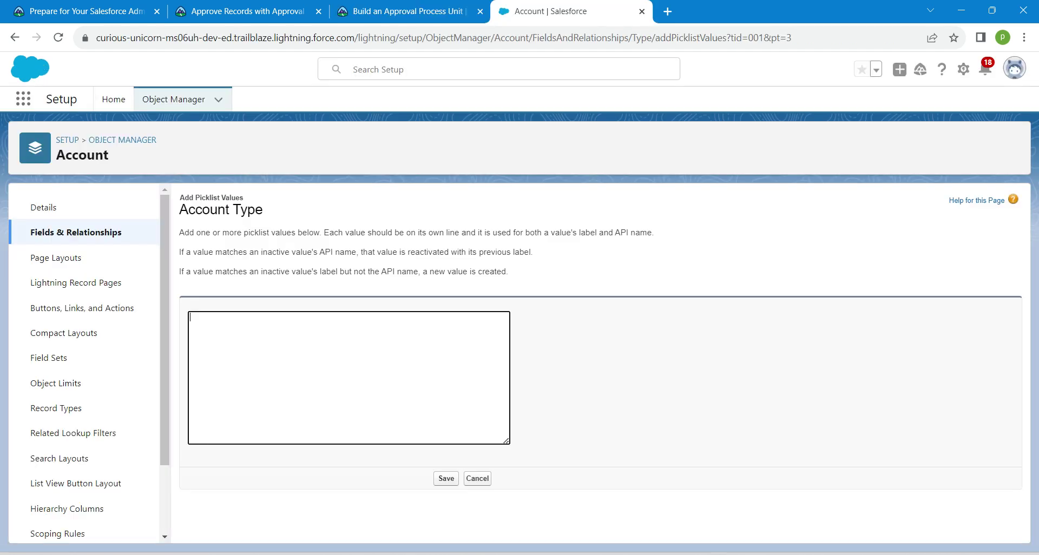
key("ctrl+v")
left_click(405, 11)
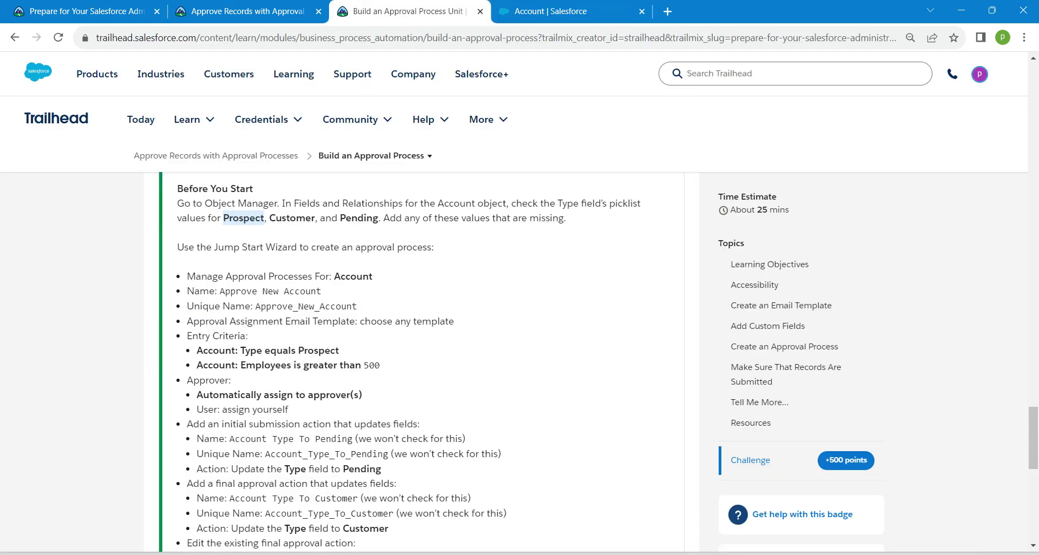
left_click_drag(269, 218, 315, 218)
key("ctrl+c")
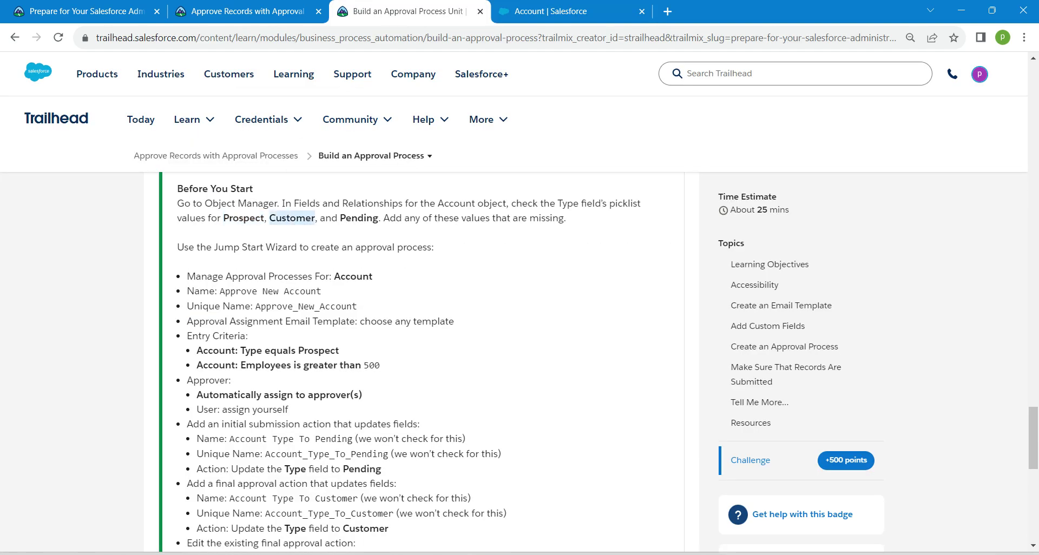
left_click(541, 11)
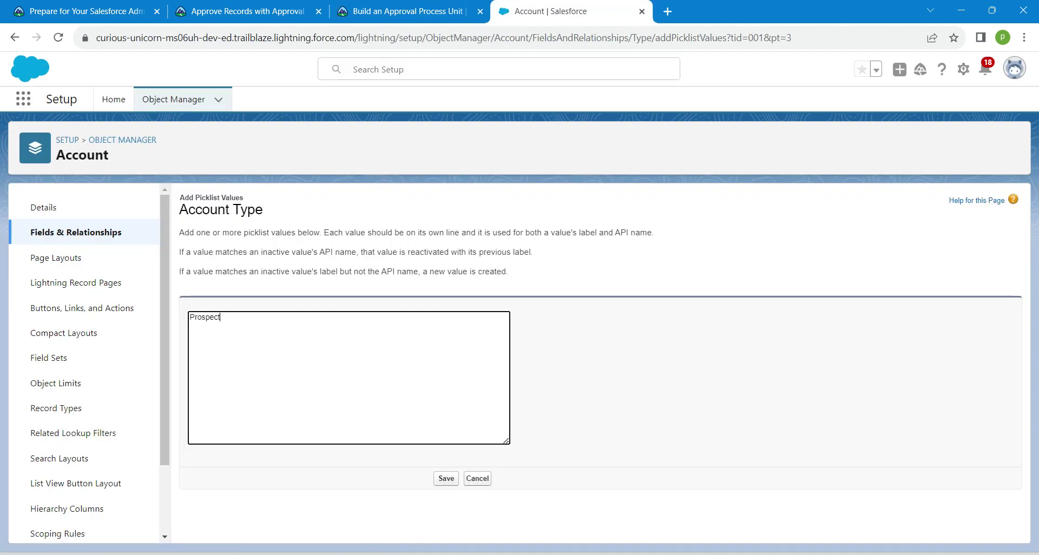
key("ctrl+v")
left_click(380, 11)
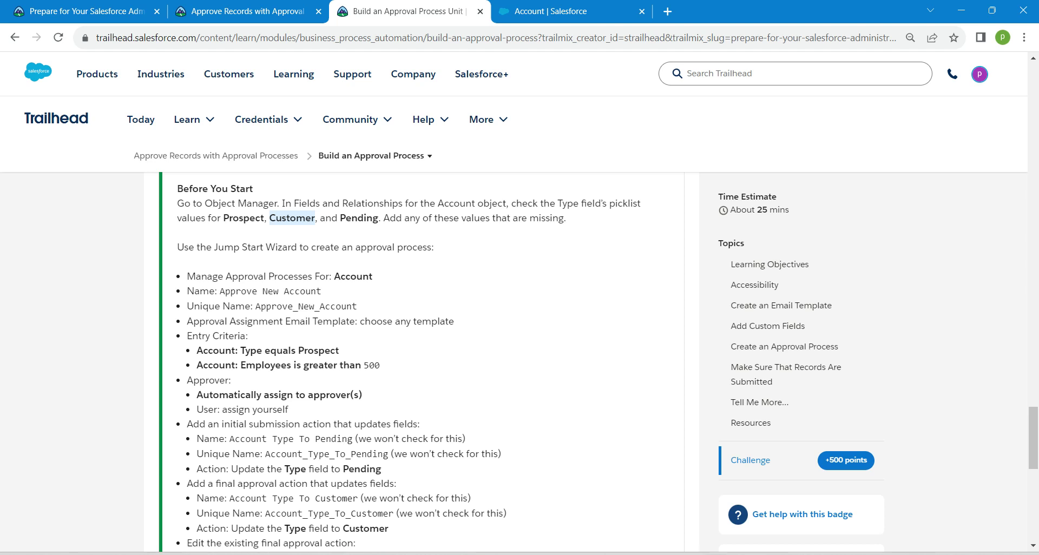
left_click_drag(340, 217, 378, 217)
key("ctrl+c")
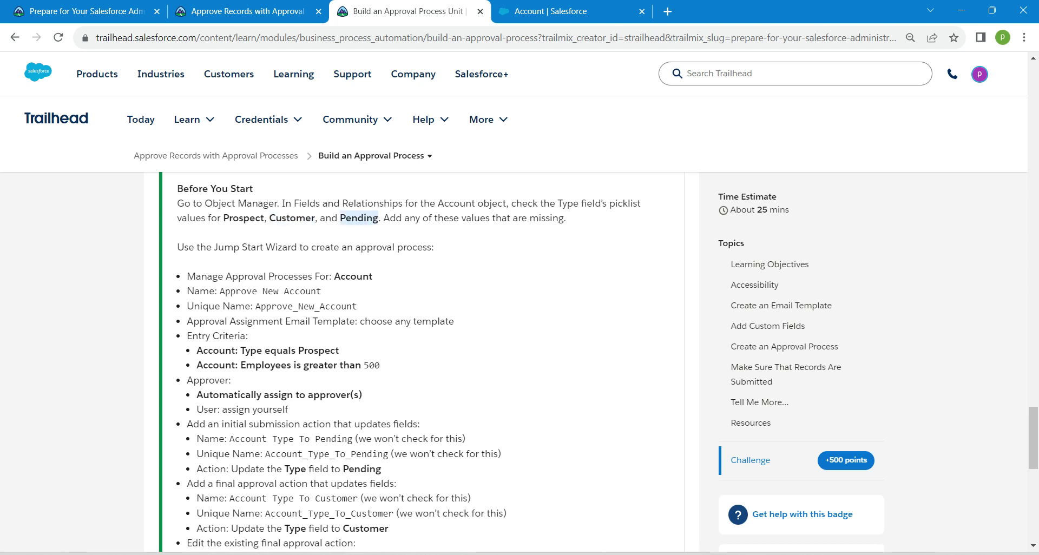
left_click(547, 11)
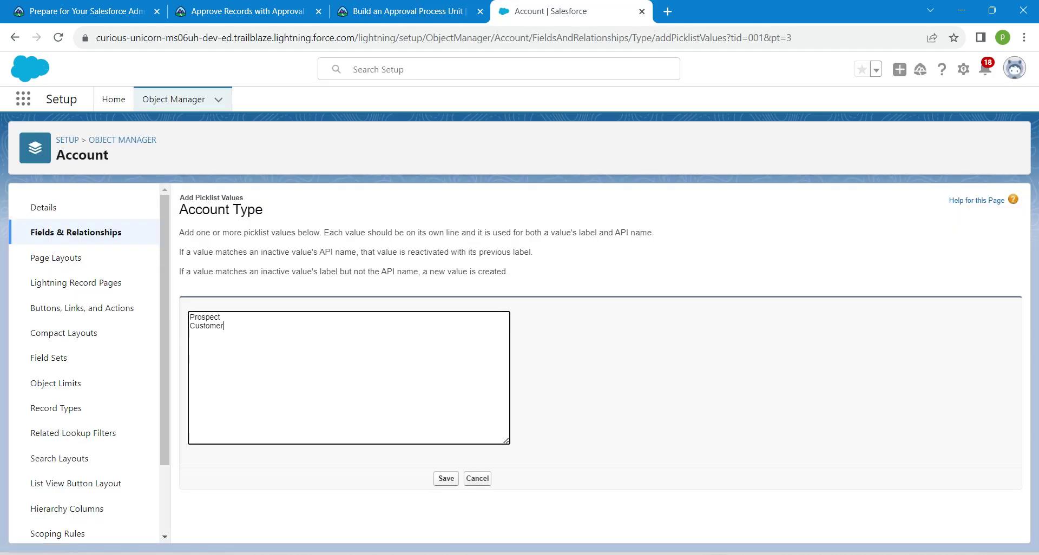
key("ctrl+v")
left_click(477, 478)
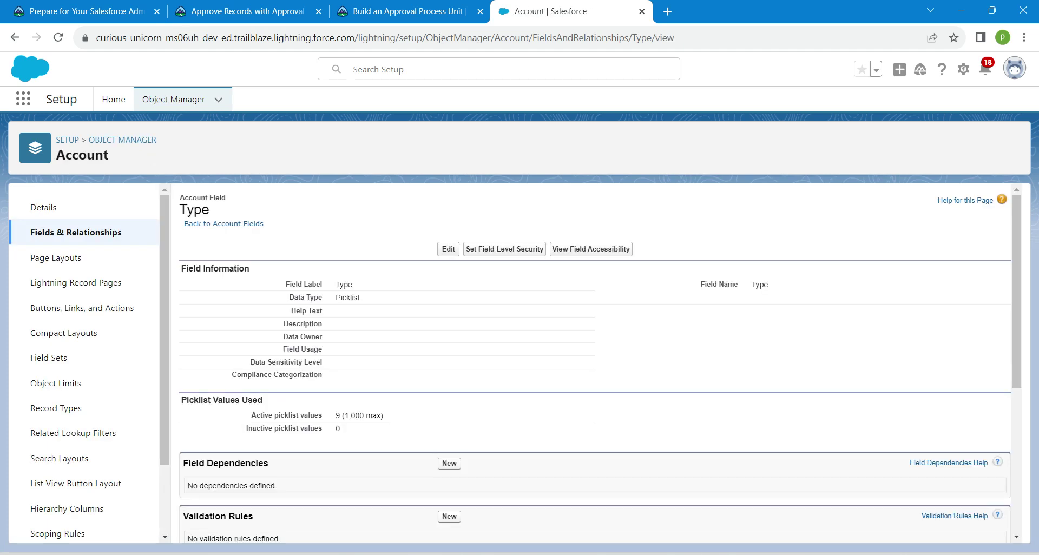
scroll(595, 341, "down", 5)
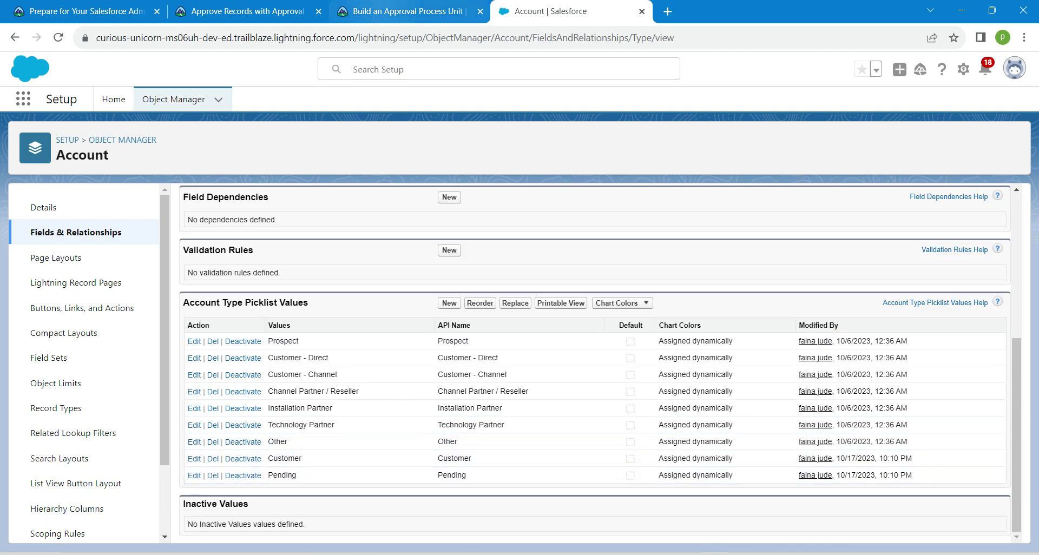
Step: Search Setup for "approval" and open the Approval Processes page
left_click(114, 99)
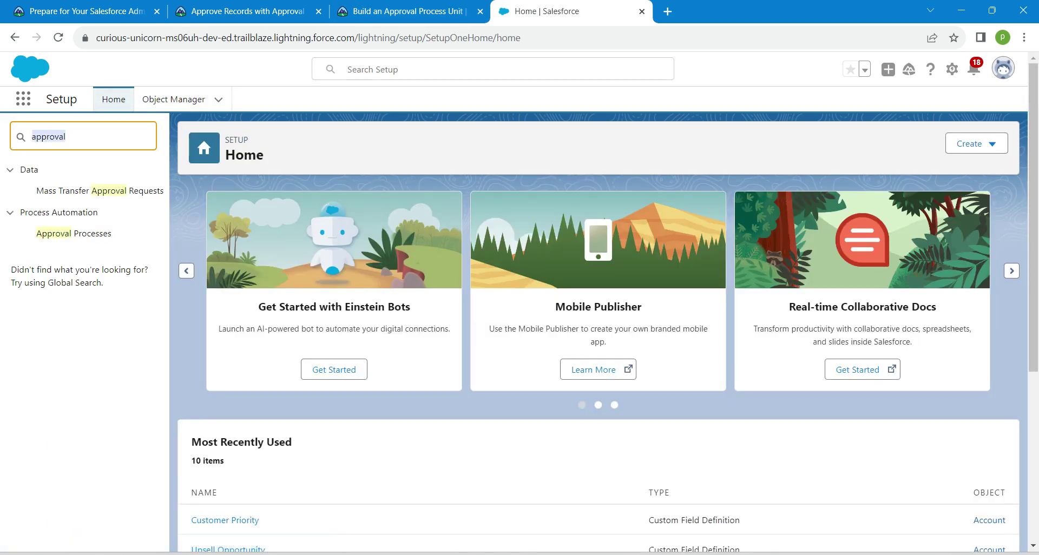
key("BackSpace")
key("BackSpace")
key("BackSpace")
key("BackSpace")
key("BackSpace")
key("BackSpace")
key("BackSpace")
key("BackSpace")
type("ap")
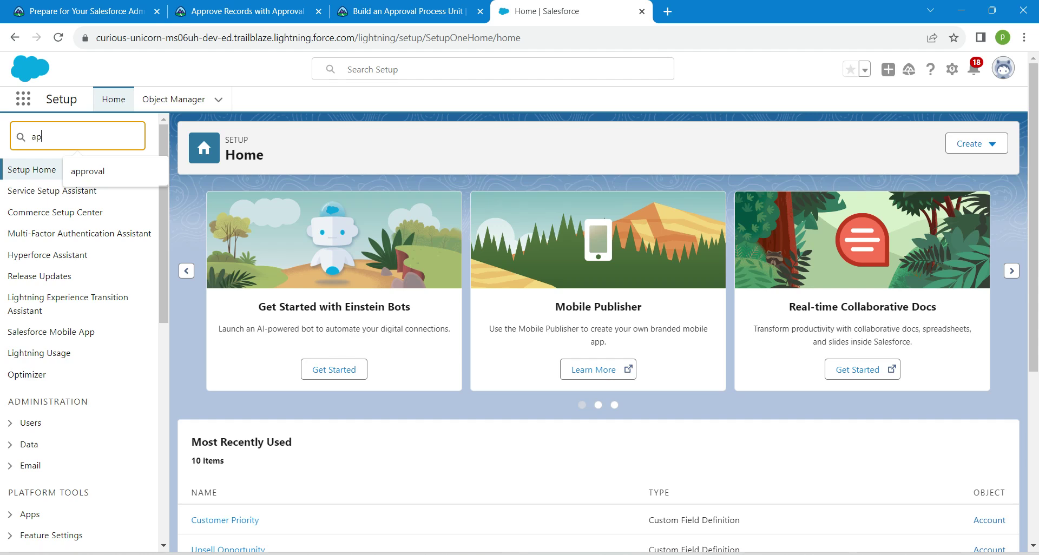
type("proval")
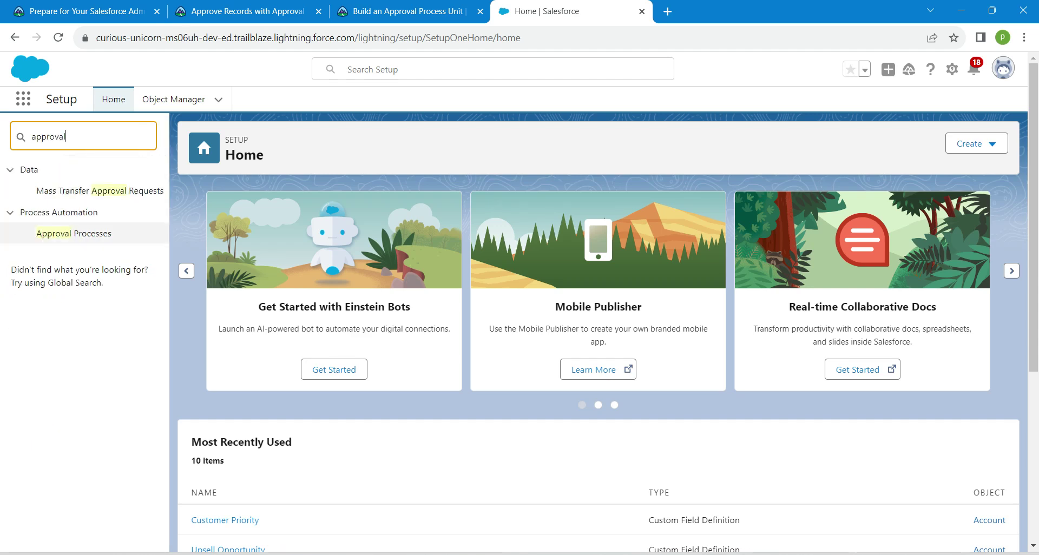
left_click(97, 236)
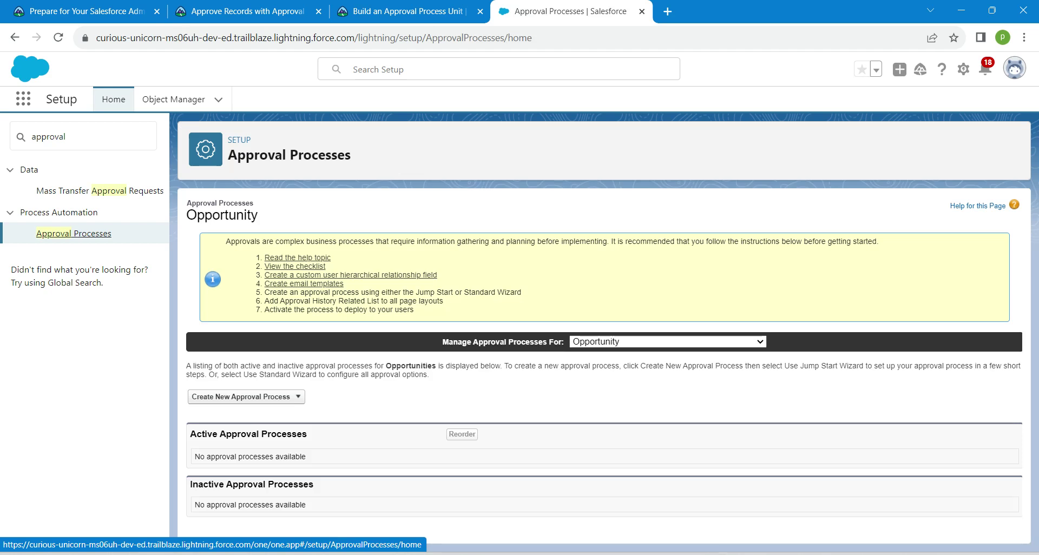
Step: Select Account as the object to manage approval processes for
left_click(667, 342)
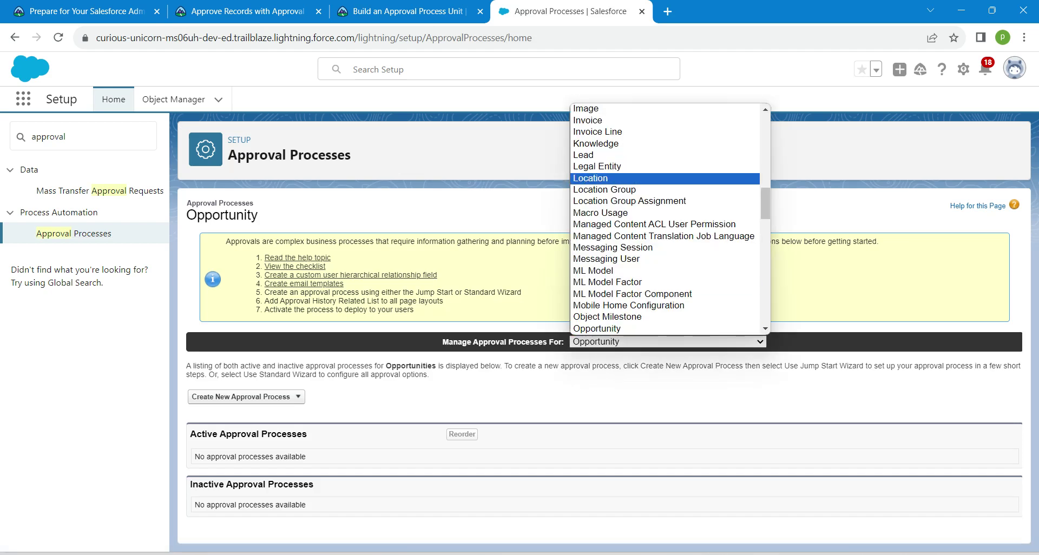
key("a")
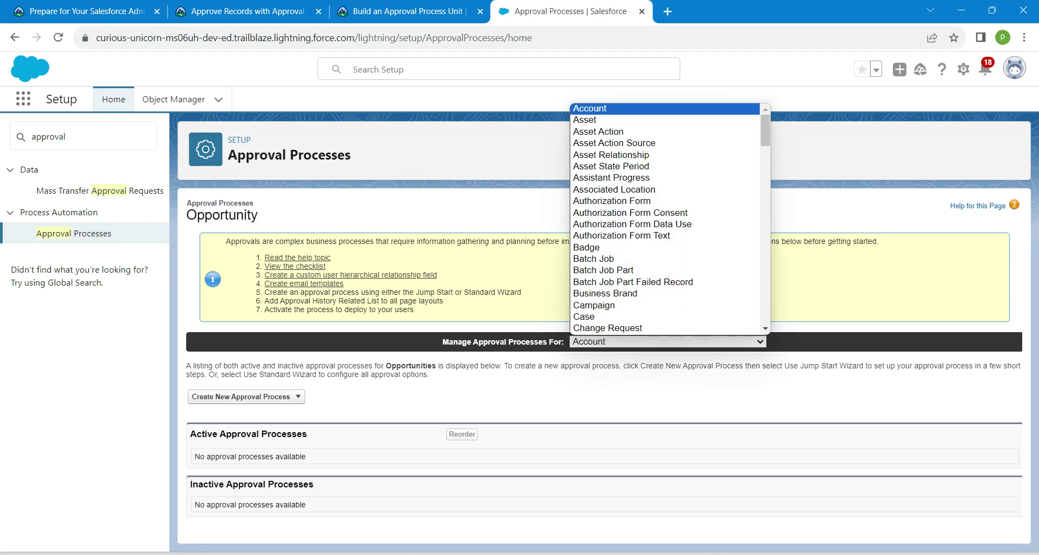
key("Down")
key("Up")
key("Return")
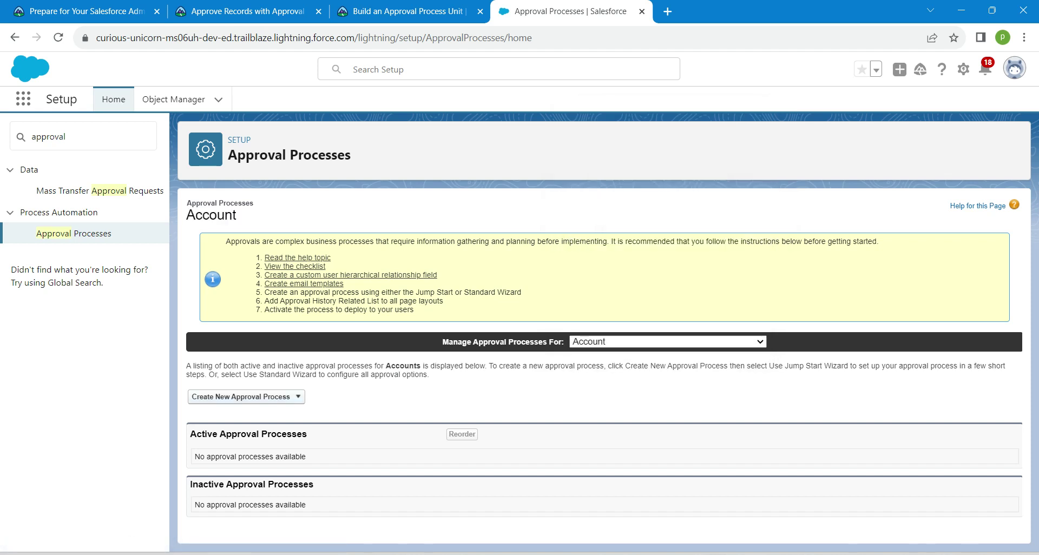
Step: Start a Jump Start Wizard approval process with the Trailhead name "Approve New Account" and unique name "Approve_New_Account"
left_click(246, 397)
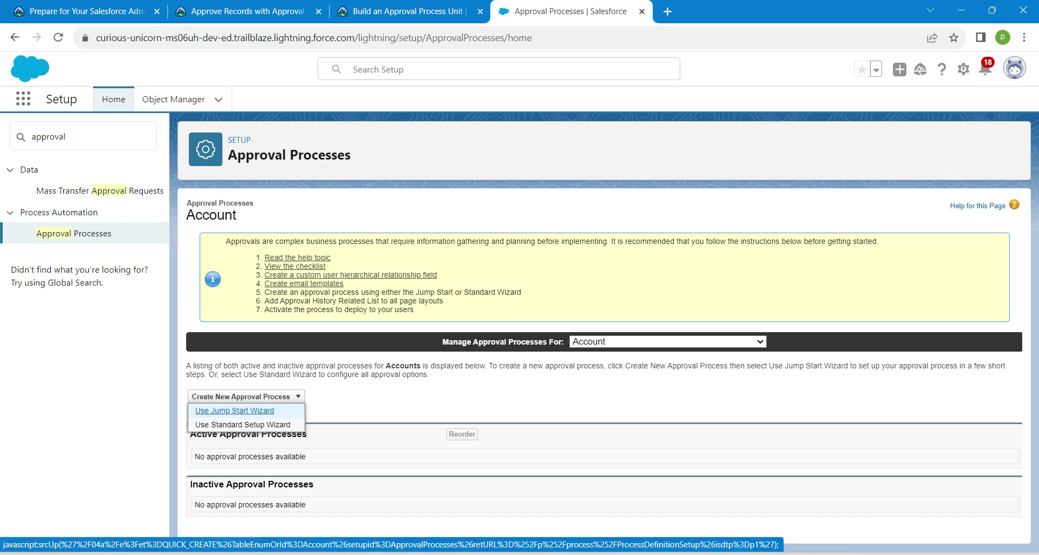
left_click(234, 411)
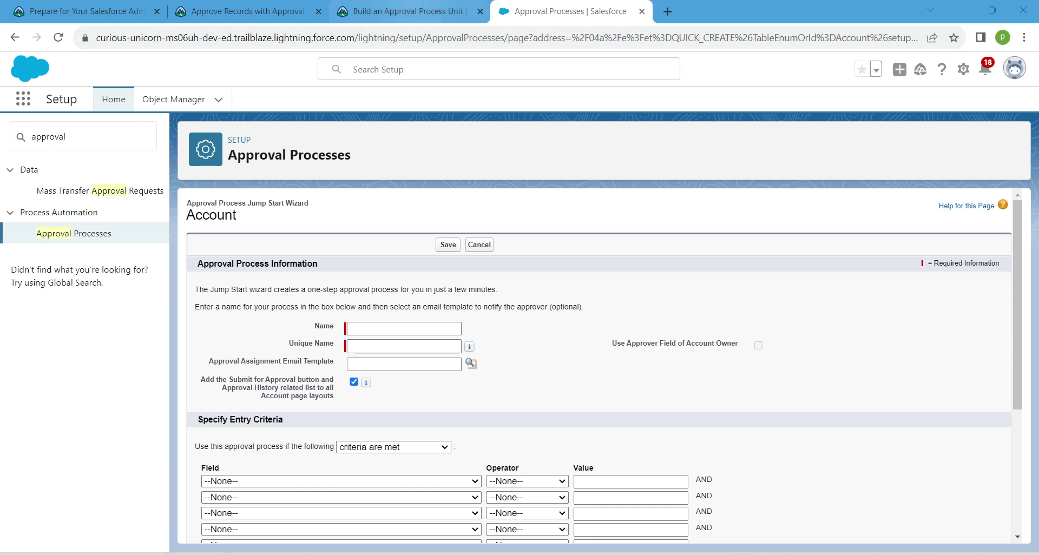
left_click(417, 12)
left_click_drag(219, 292, 322, 293)
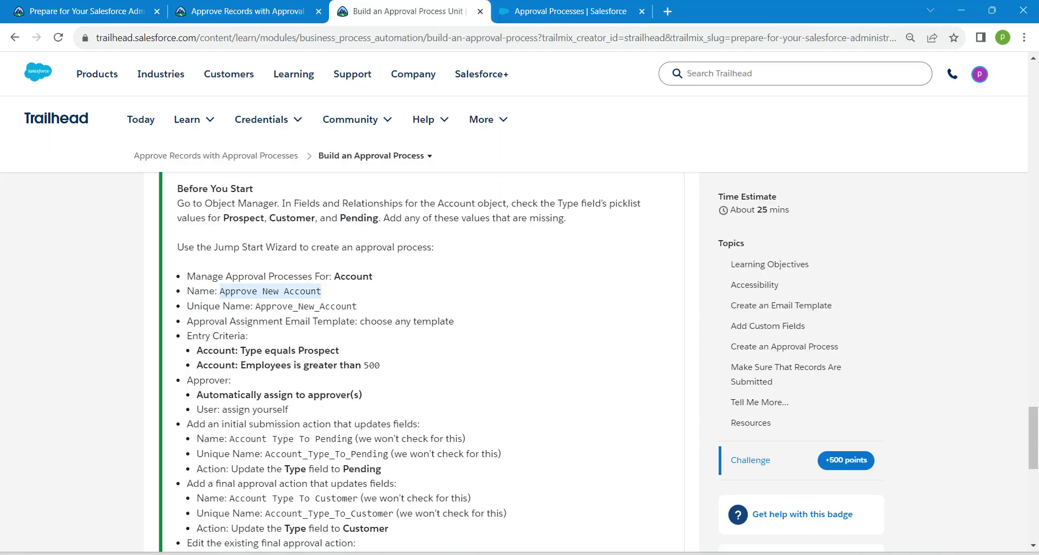
key("ctrl+c")
key("ctrl+Tab")
key("ctrl+v")
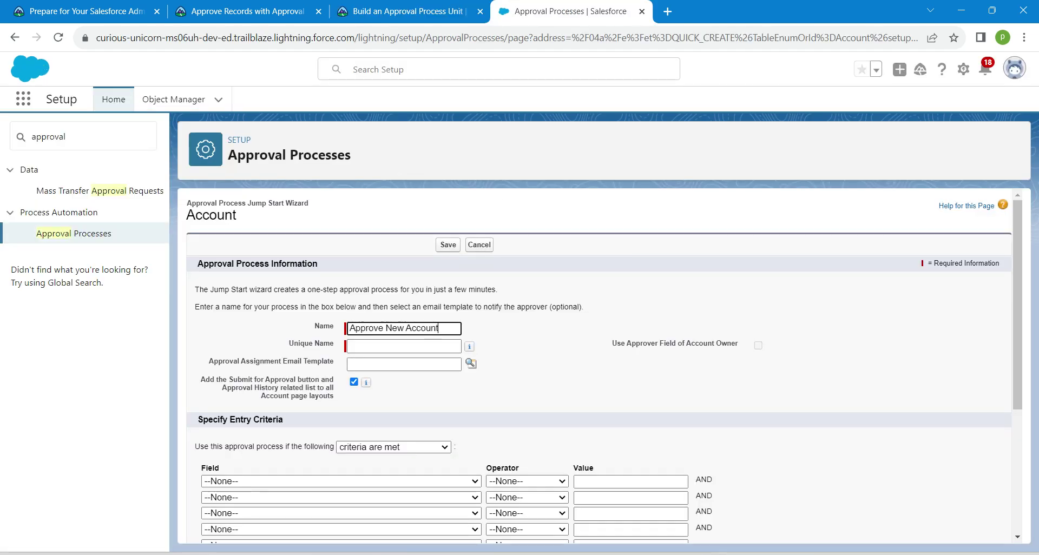
key("Tab")
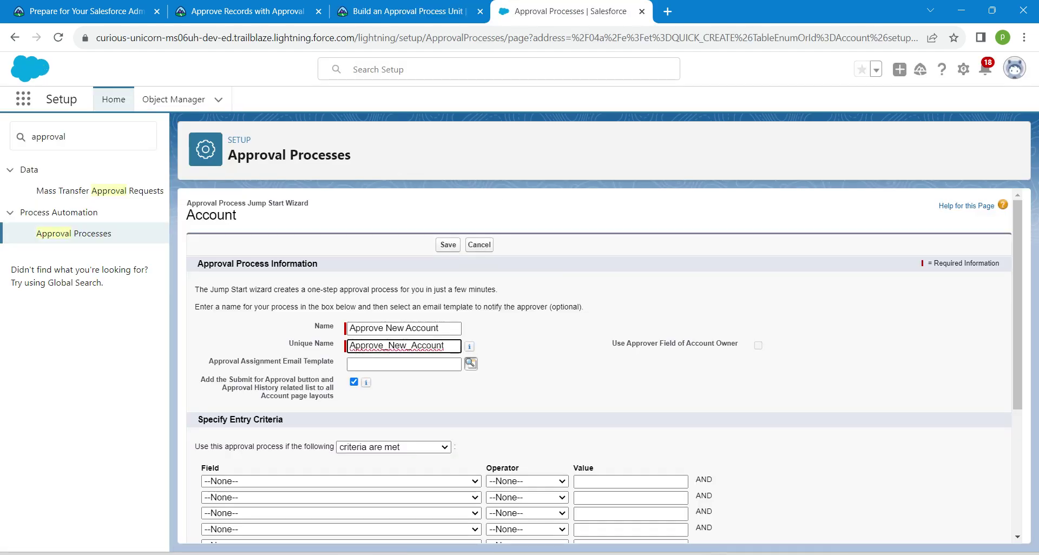
Step: Set the approval assignment email template to "SUPPORT: Self-Service New User Login Information (SAMPLE)"
left_click(471, 364)
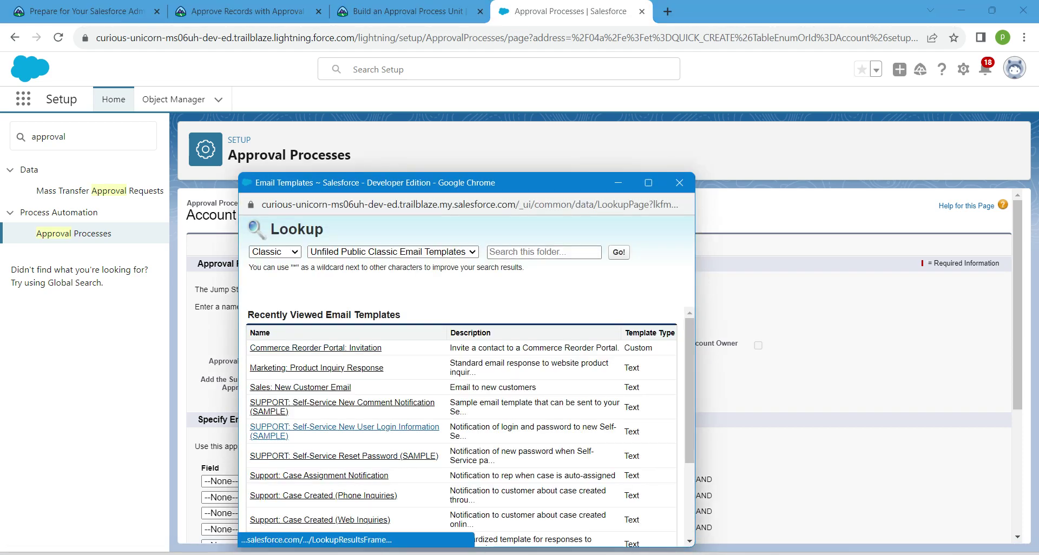
left_click(344, 427)
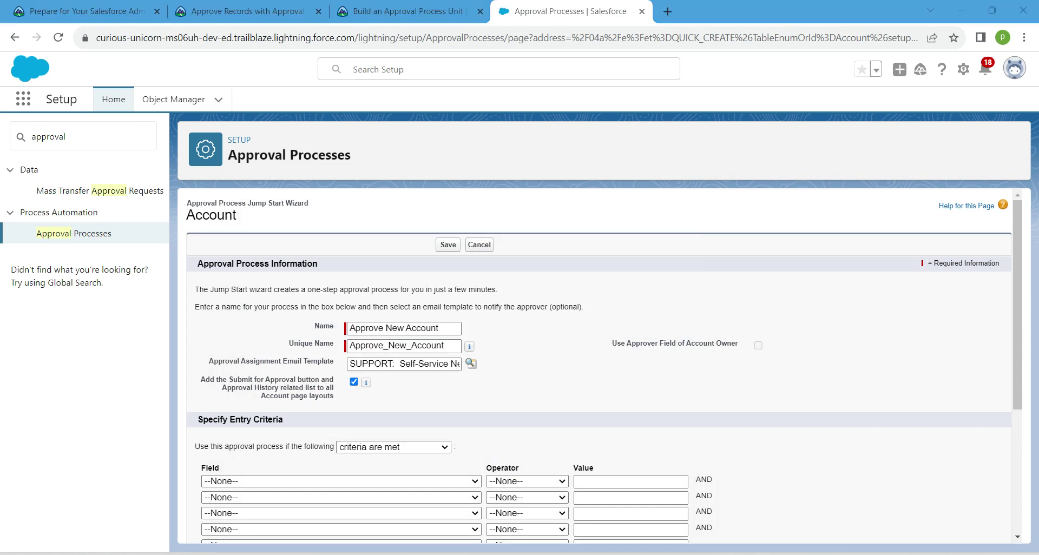
Step: Define the first entry criterion as Account: Type equals Prospect
scroll(604, 362, "down", 3)
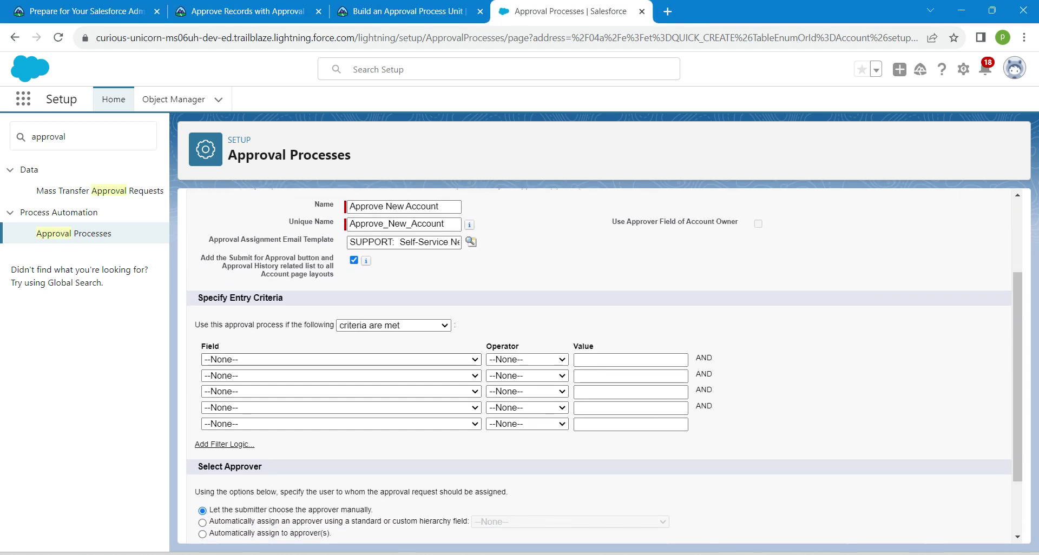
left_click(340, 360)
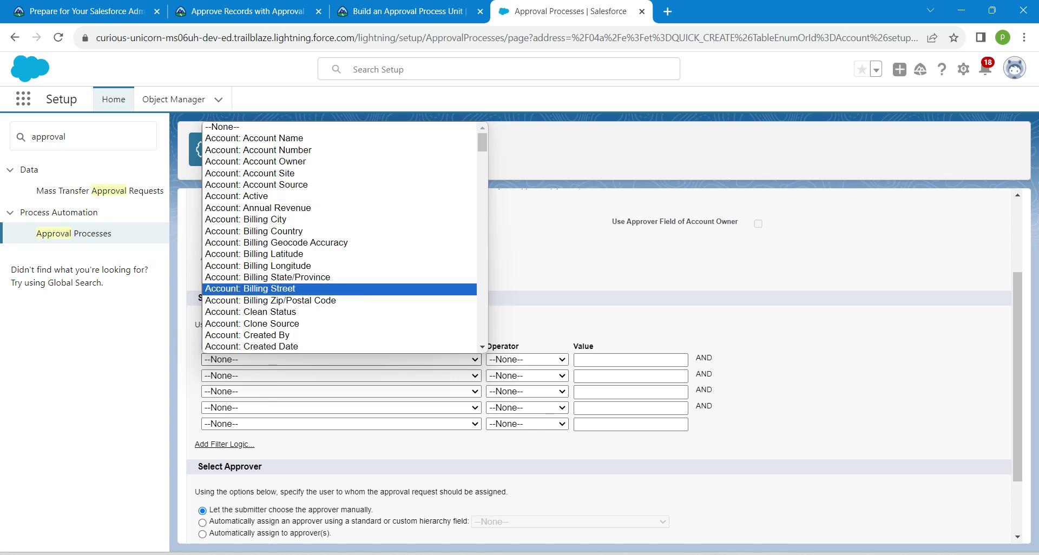
scroll(339, 289, "down", 3)
scroll(339, 288, "down", 4)
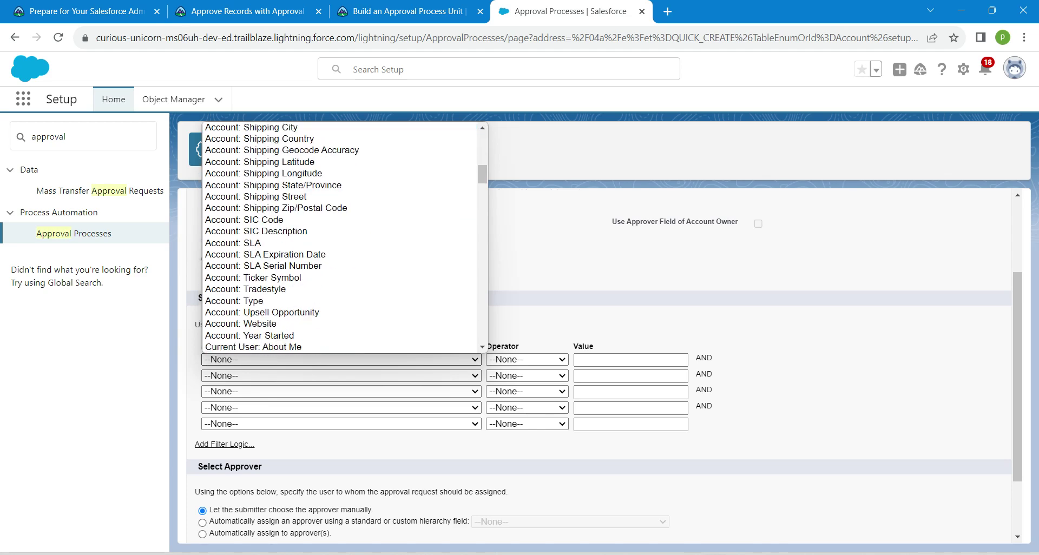
left_click(234, 301)
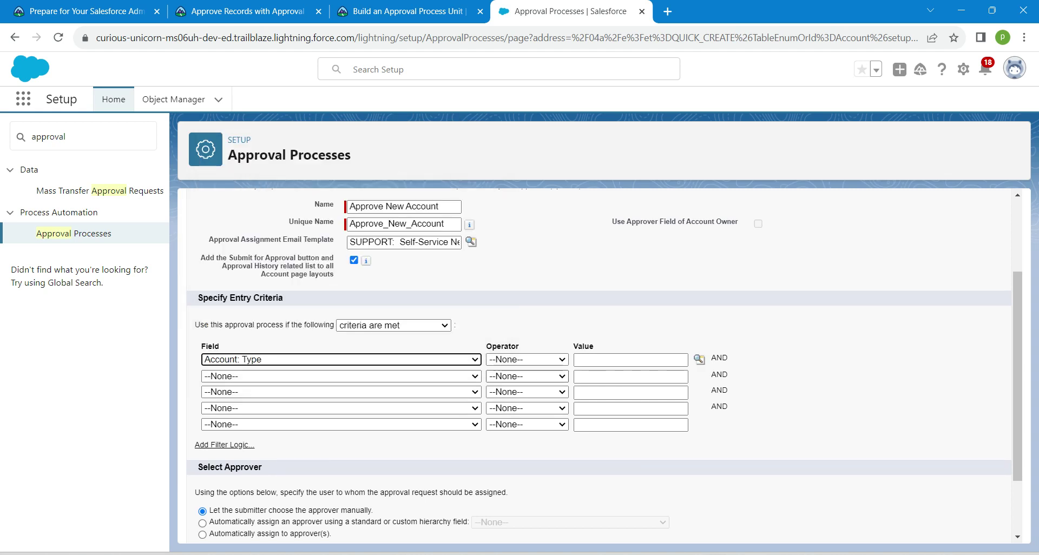
left_click(526, 359)
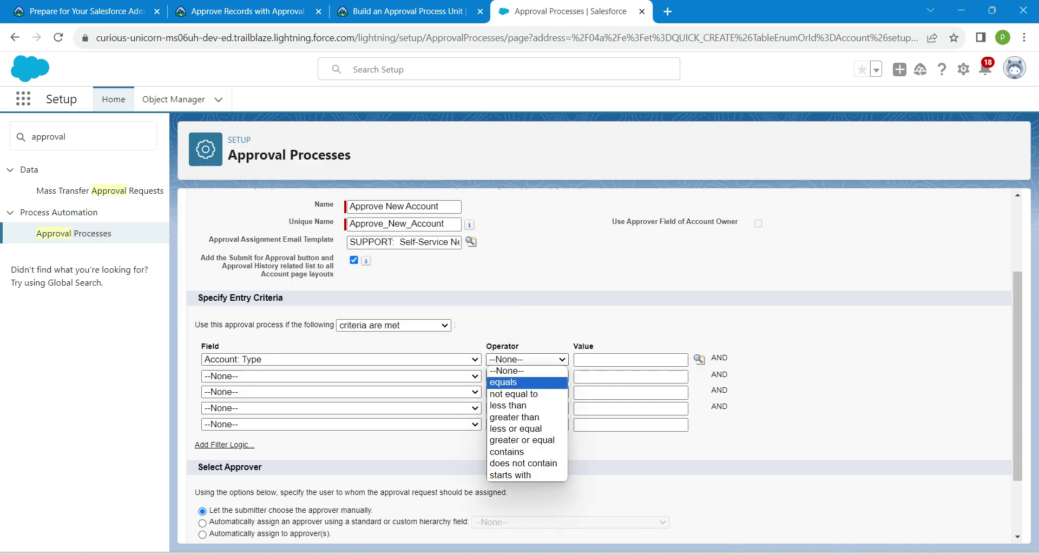
left_click(504, 382)
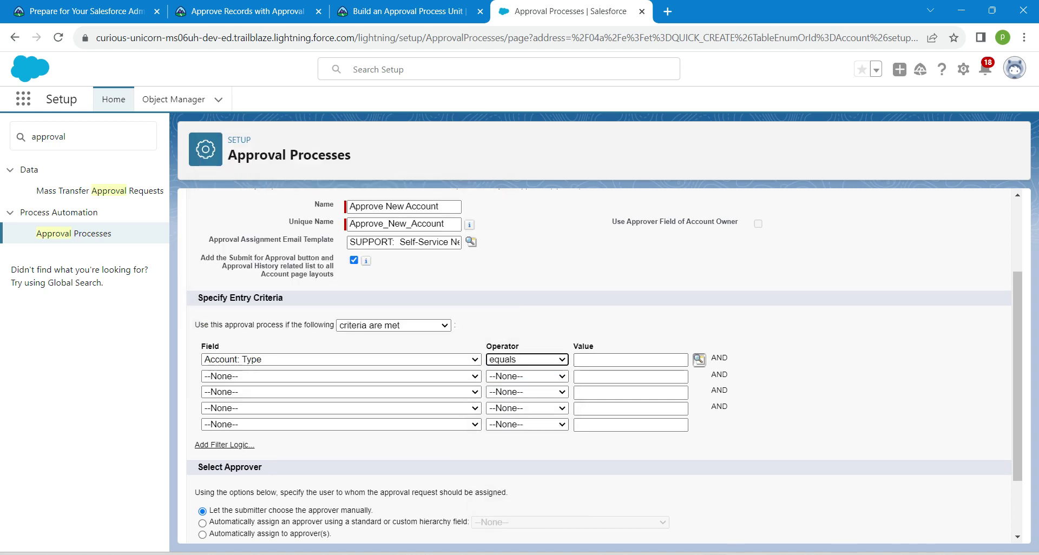
left_click(699, 359)
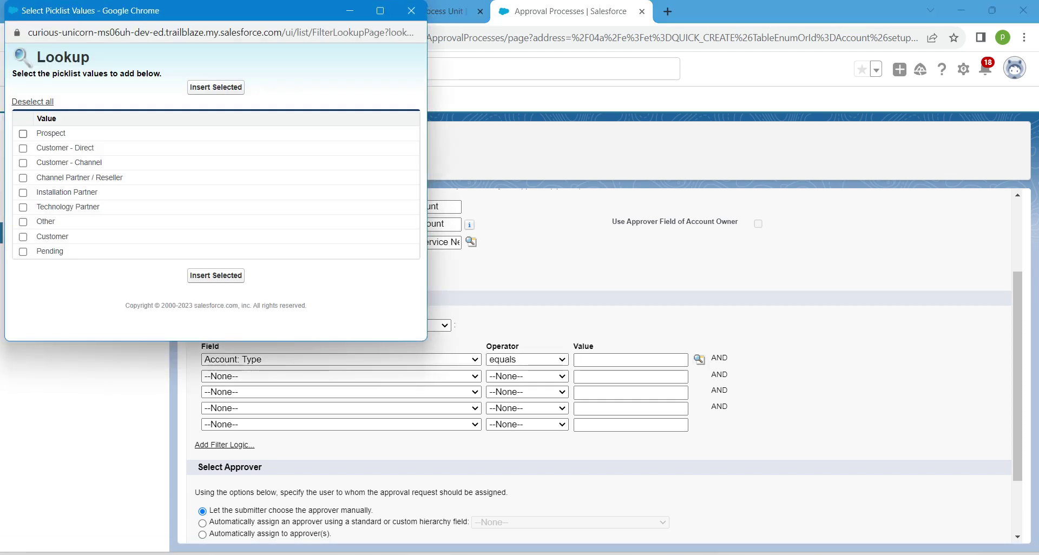
left_click(23, 133)
left_click(216, 276)
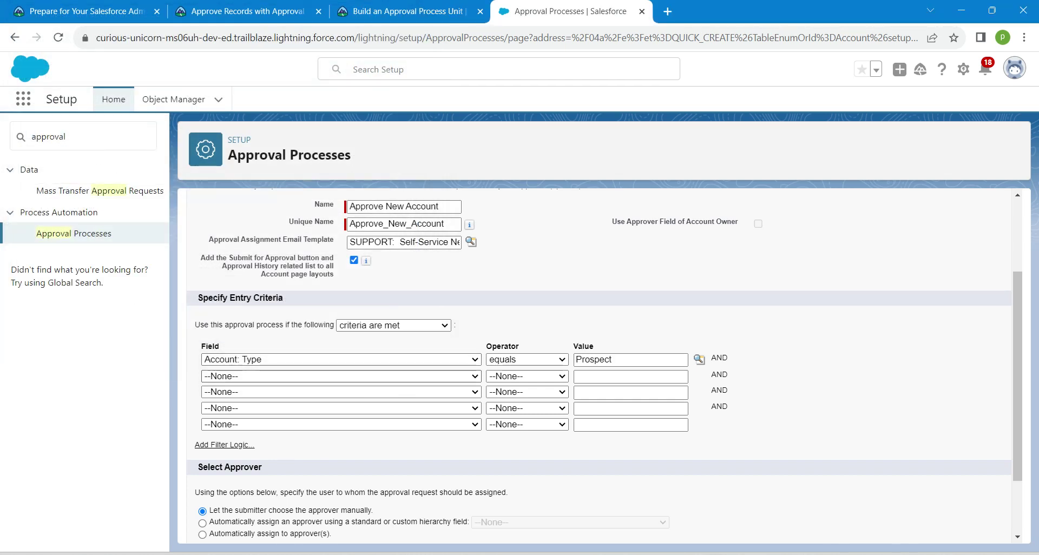
Step: Define the second entry criterion as Account: Employees greater than 500
left_click(275, 376)
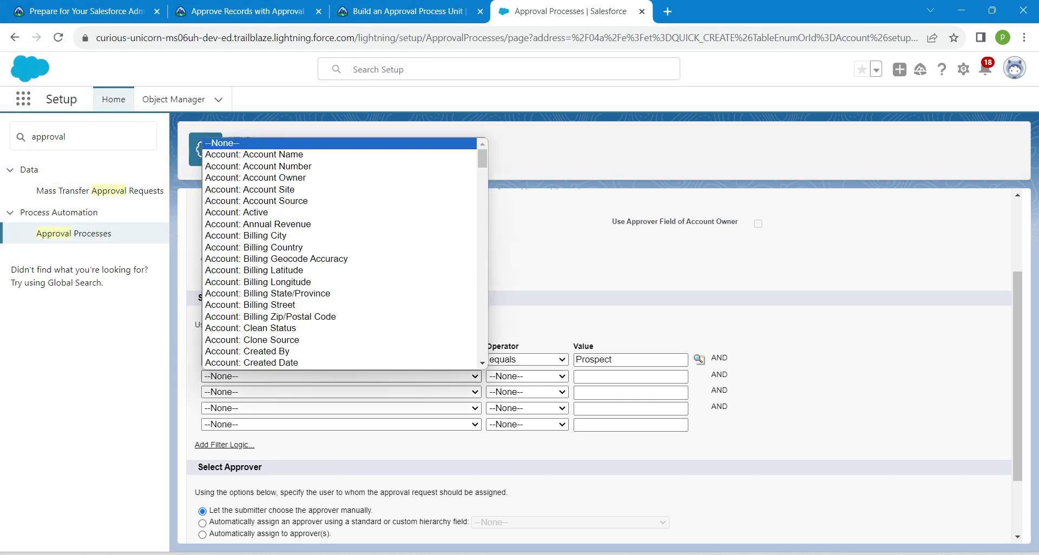
scroll(339, 317, "down", 1)
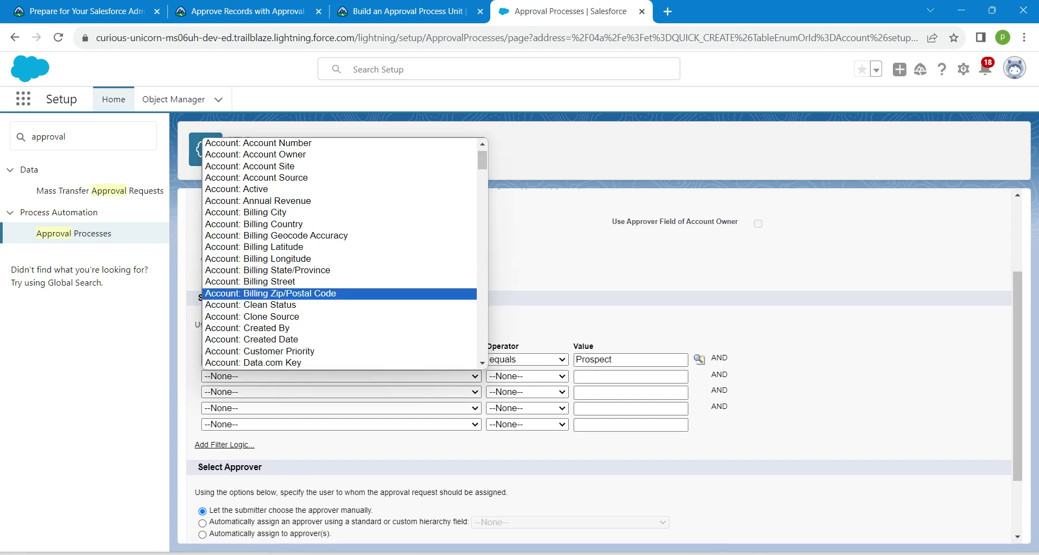
scroll(339, 255, "down", 4)
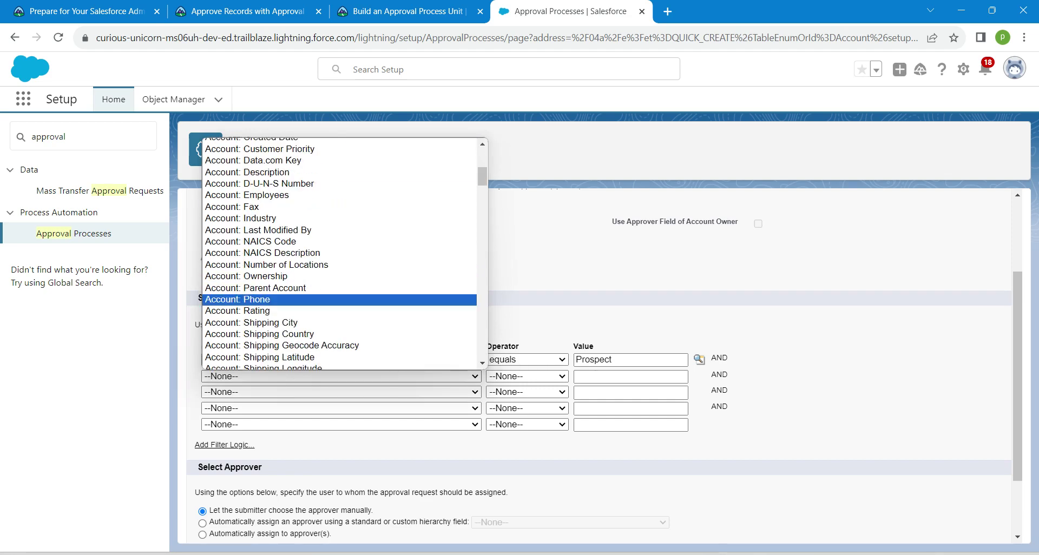
left_click(340, 195)
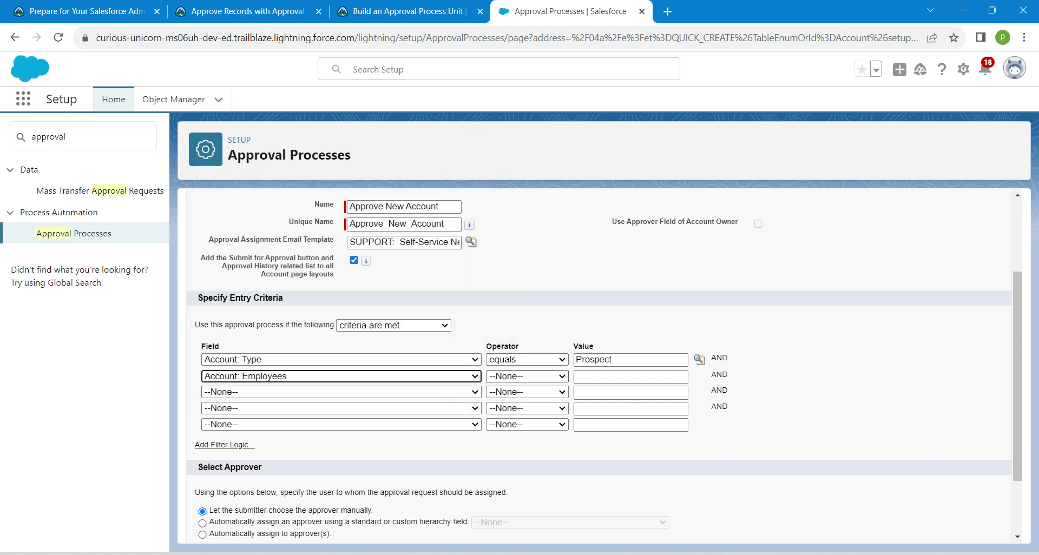
left_click(528, 376)
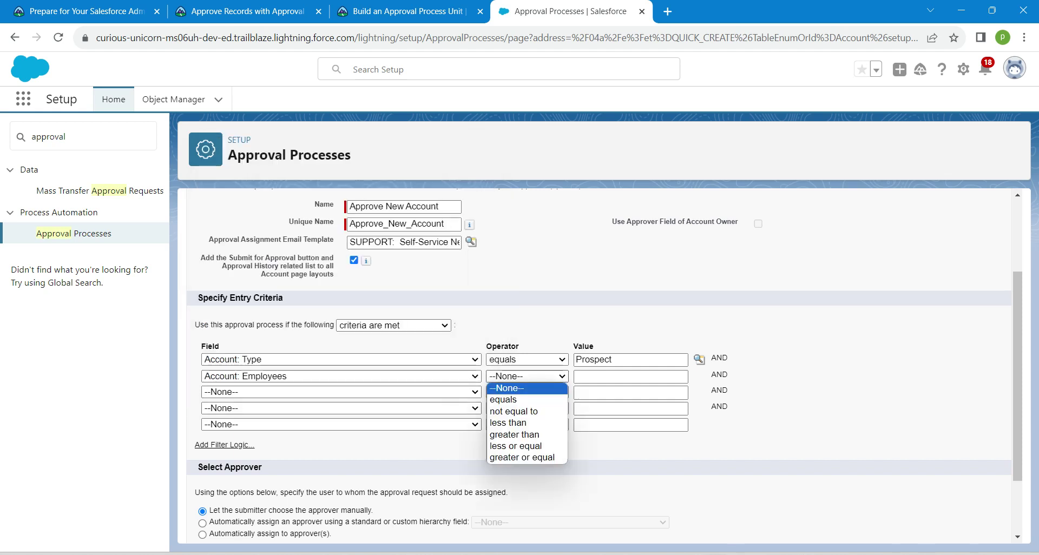
left_click(514, 434)
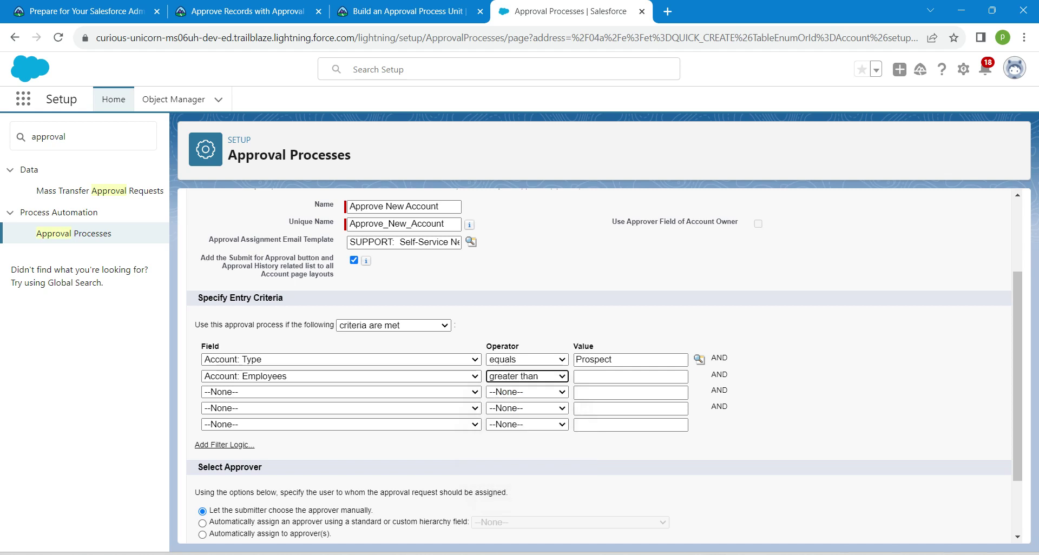
left_click(616, 377)
type("500")
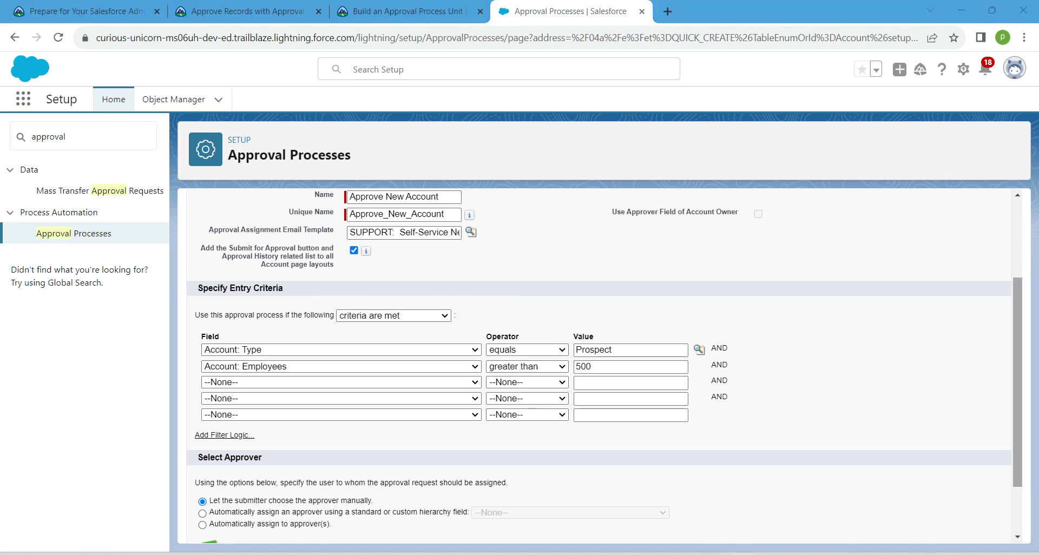
left_click(595, 366)
Step: Have requests automatically assigned to an approver and choose your own user, the one with the CEO role
scroll(595, 368, "down", 2)
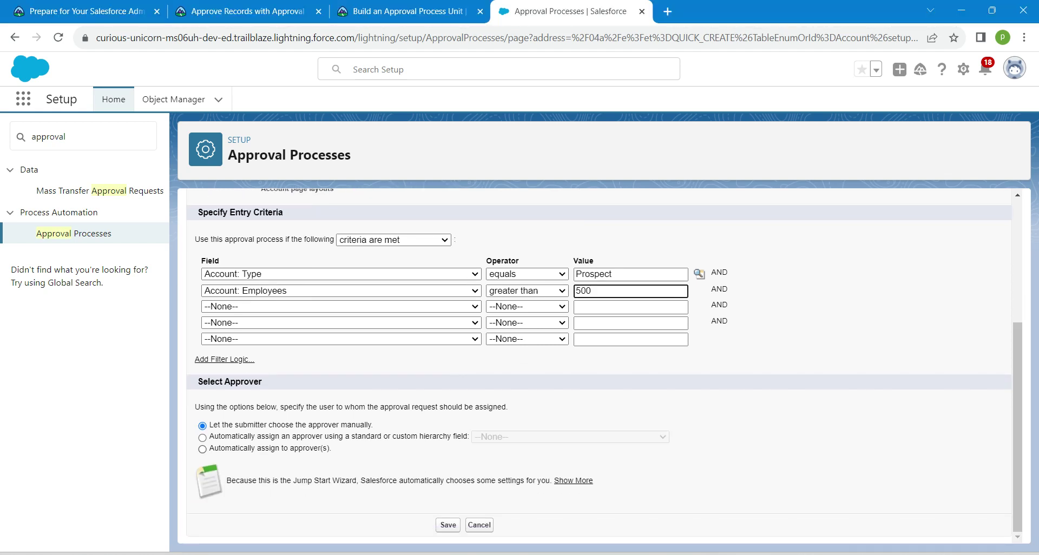
left_click(202, 449)
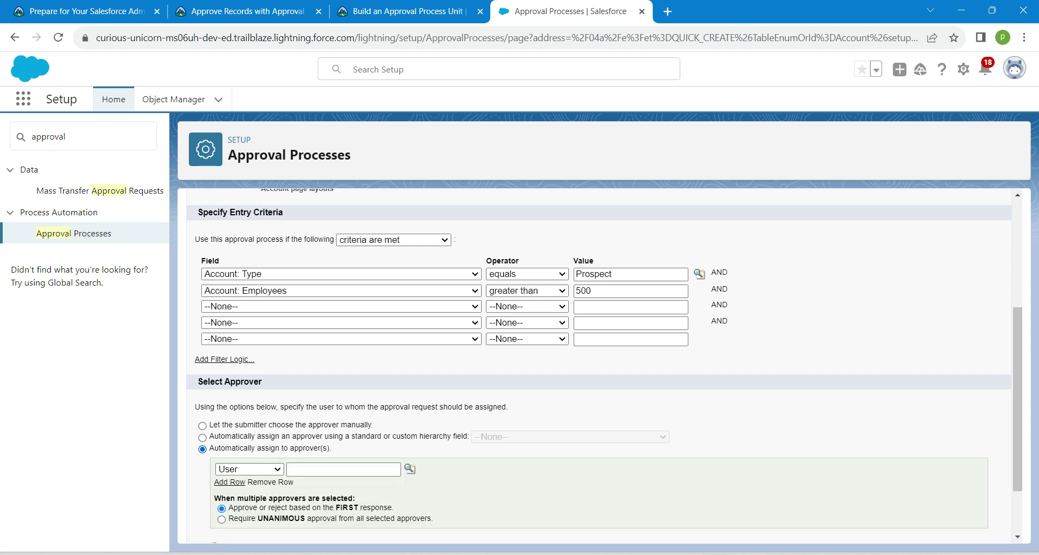
left_click(343, 470)
left_click(342, 469)
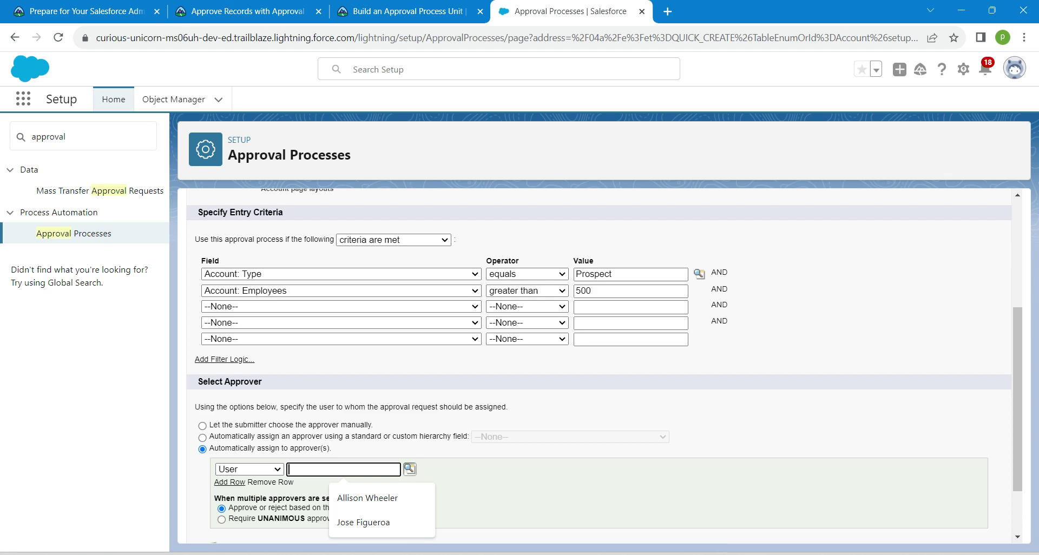
left_click(409, 468)
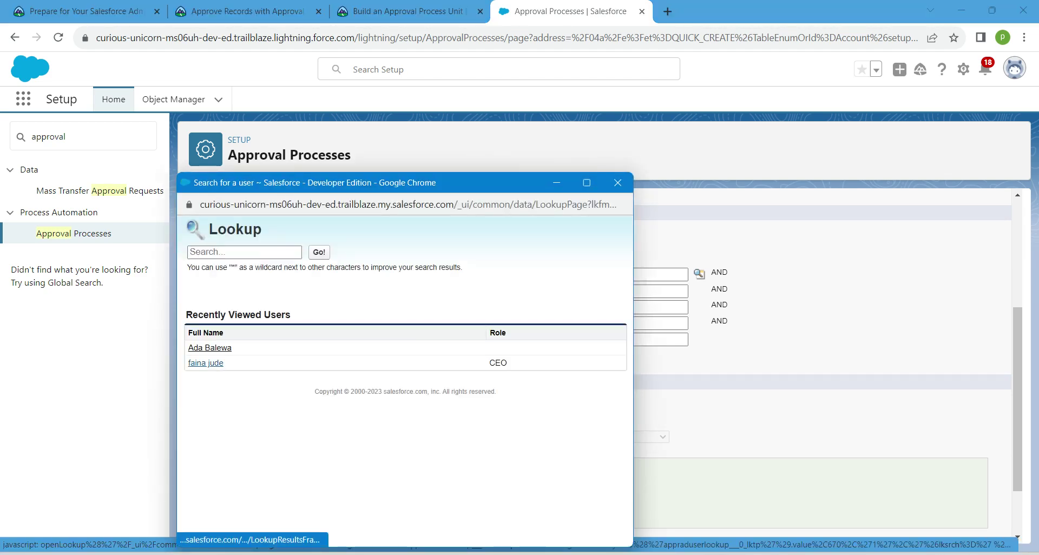
left_click(205, 362)
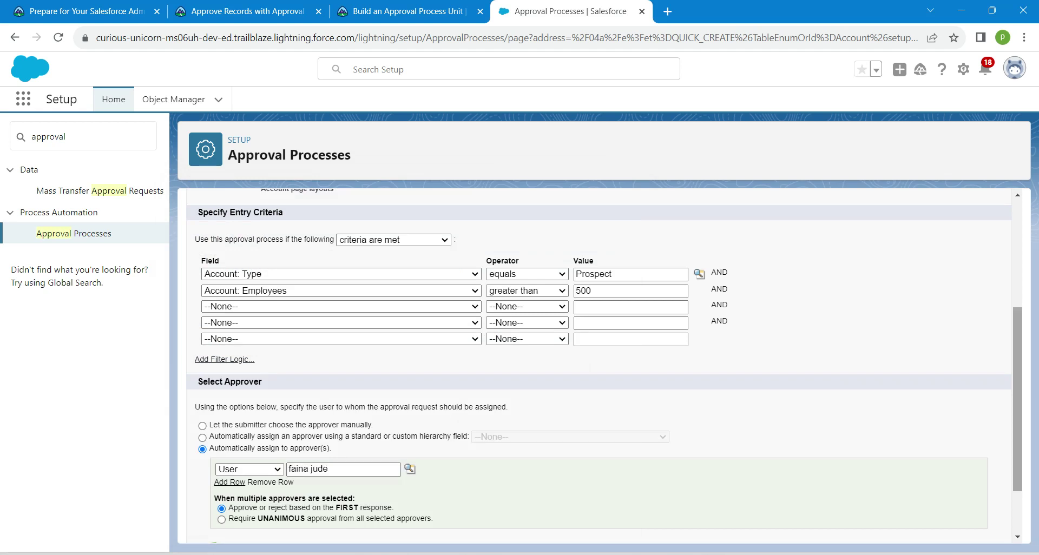
Step: Save the approval process, accept the activation reminder, and open its detail page
scroll(595, 357, "down", 2)
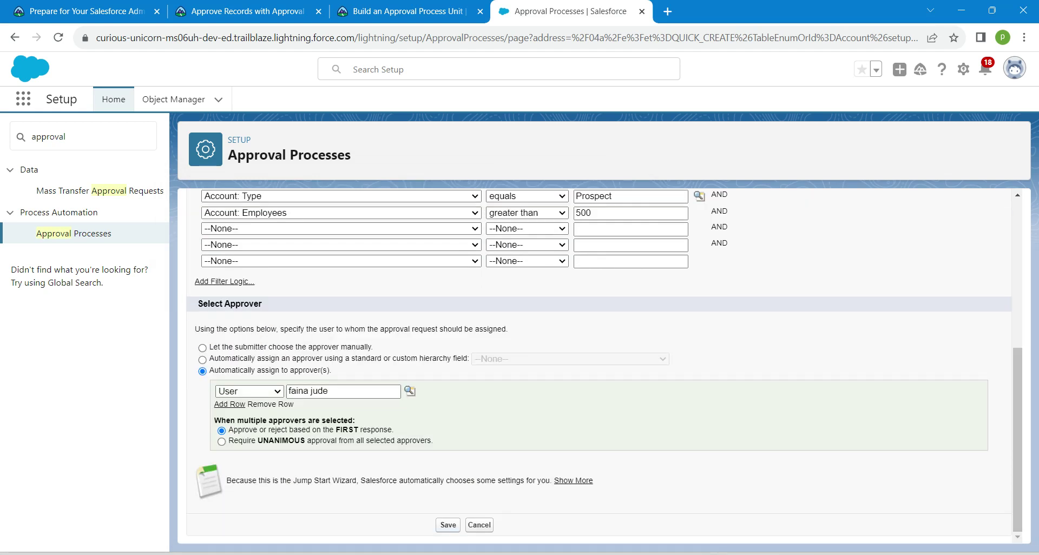
left_click(448, 525)
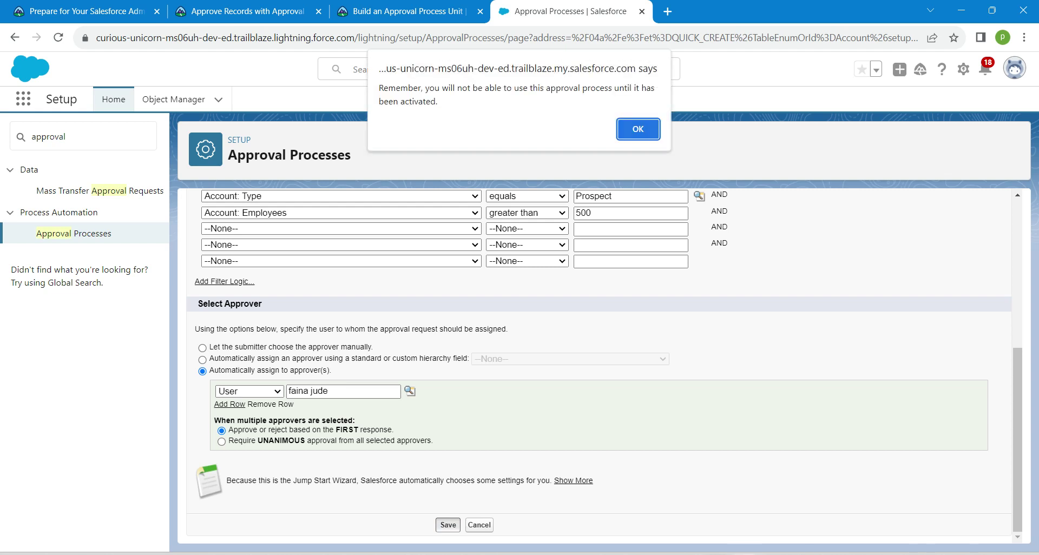
key("Return")
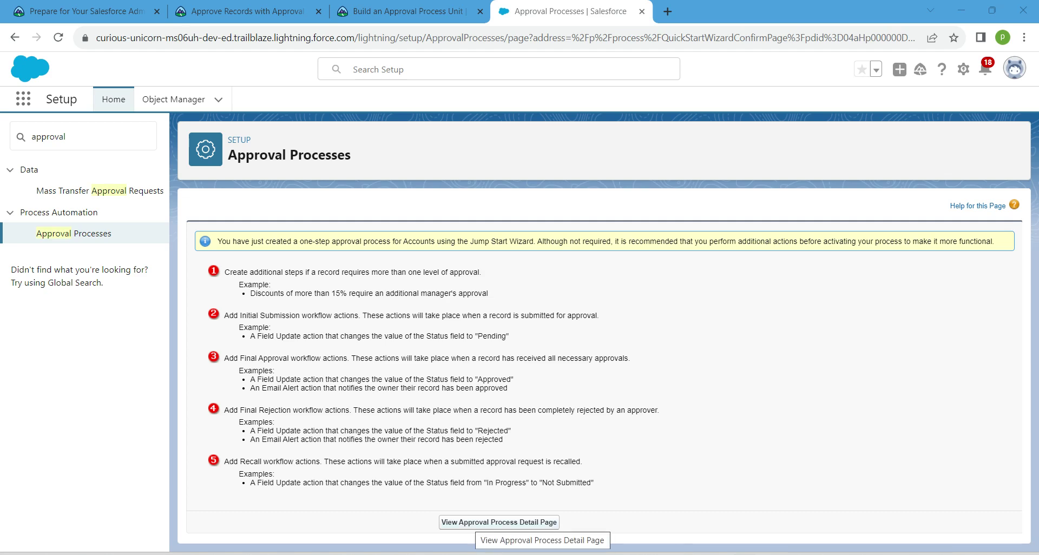
left_click(498, 522)
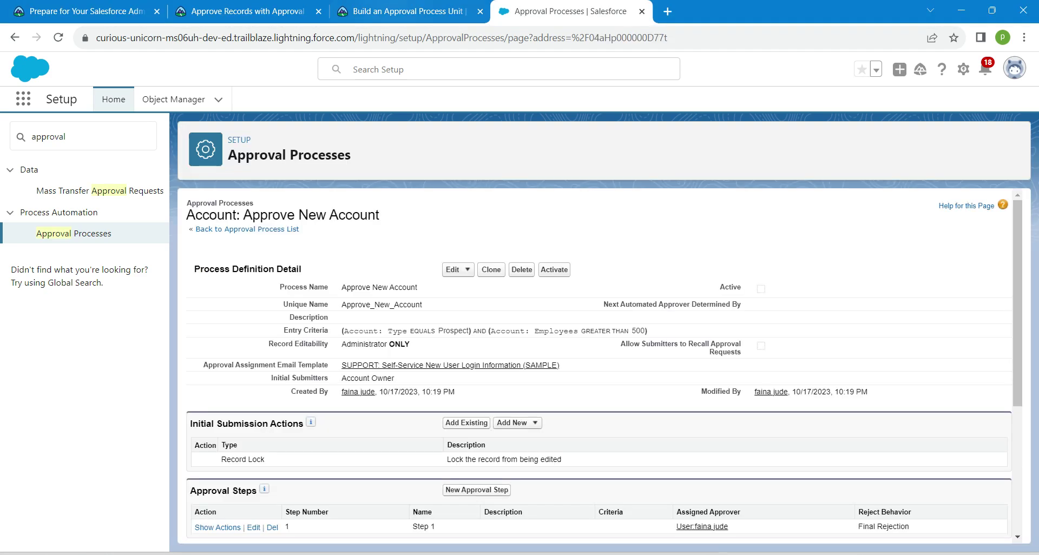
Step: Copy the initial submission action name "Account Type To Pending" from the Trailhead challenge instructions and review the remaining requirements
left_click(400, 10)
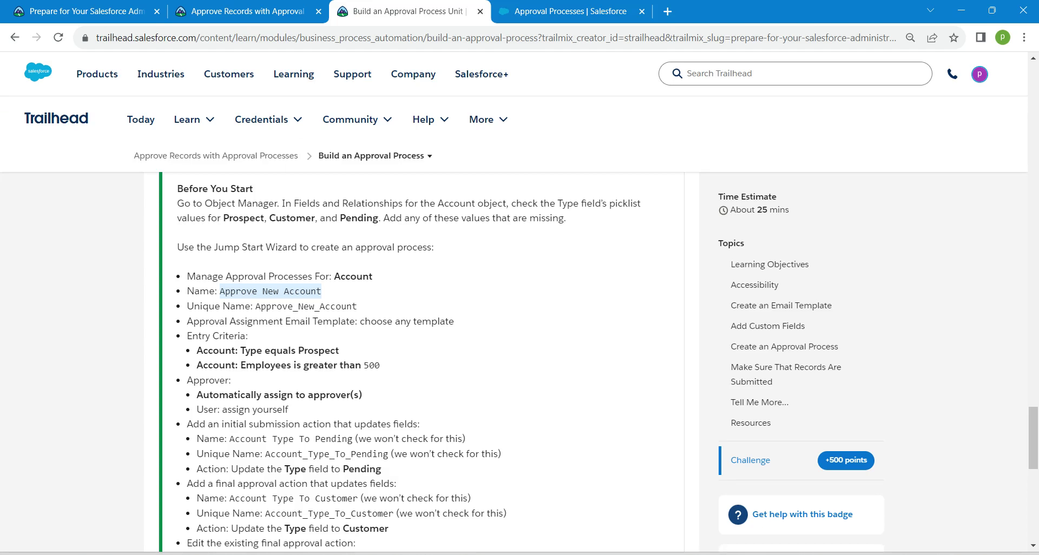
left_click_drag(228, 438, 352, 439)
key("ctrl+c")
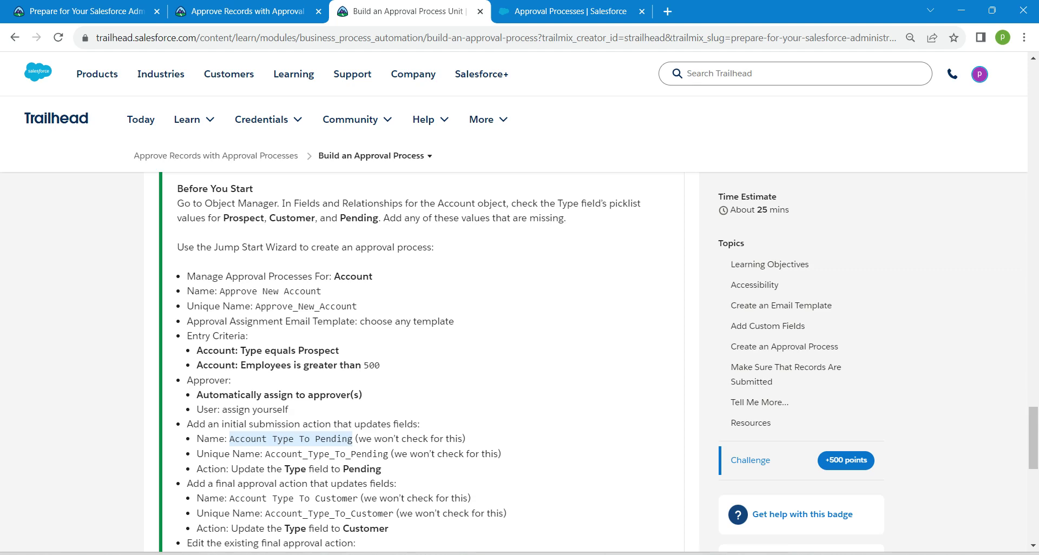
scroll(422, 351, "down", 3)
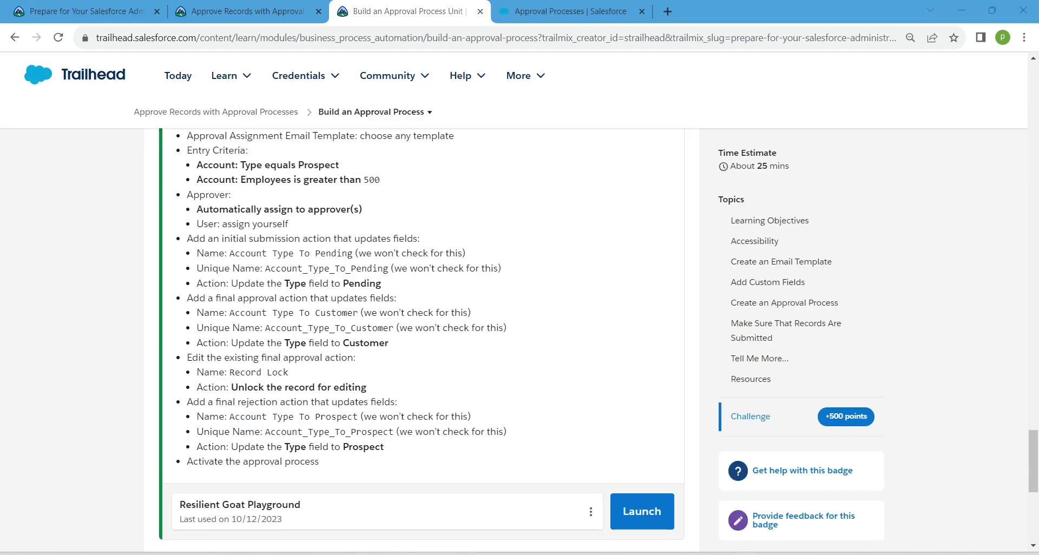
Step: Back in Salesforce Setup, start a new initial submission field update named "Account Type To Pending" with unique name "Account_Type_To_Pending"
left_click(568, 11)
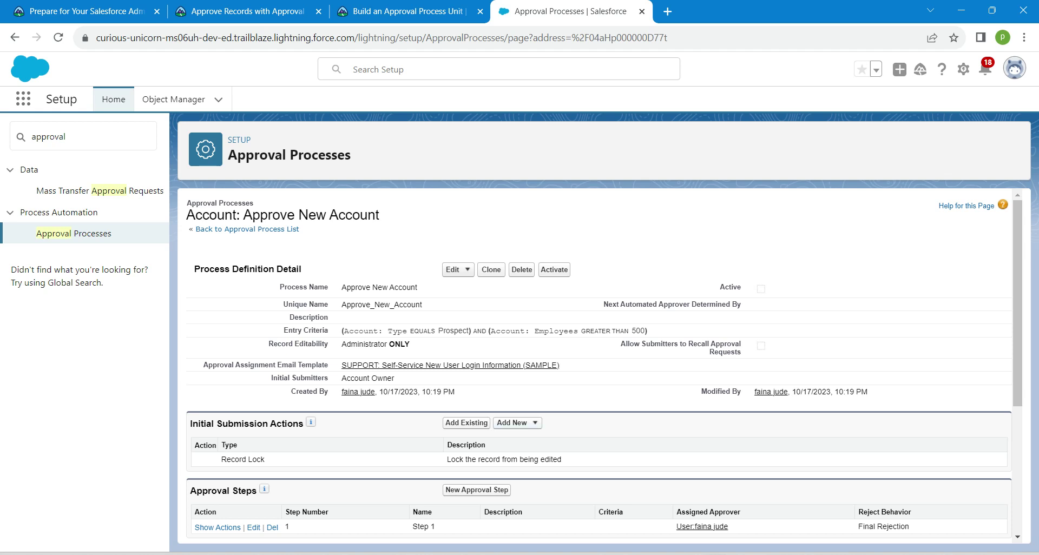
left_click_drag(190, 423, 304, 423)
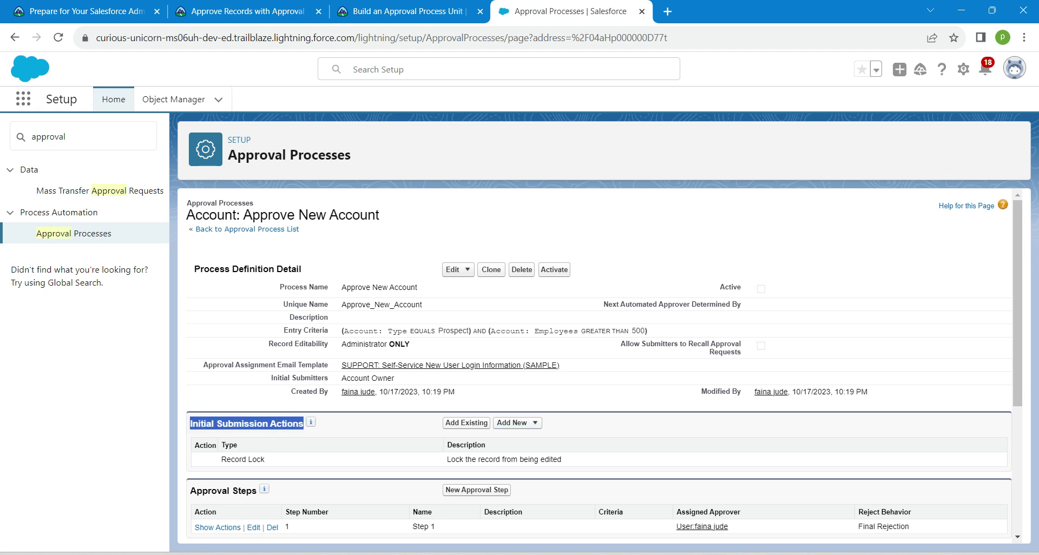
left_click(516, 423)
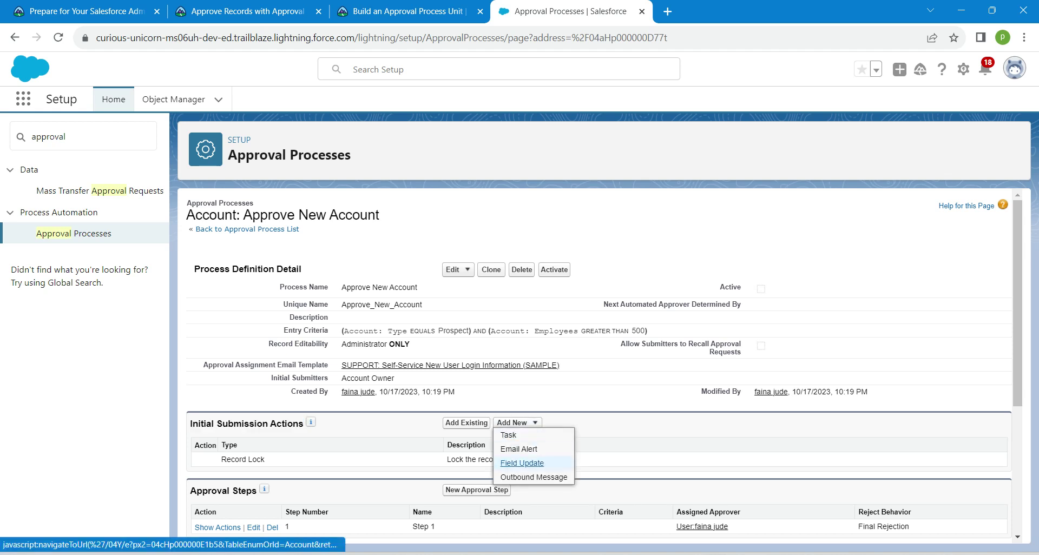
left_click(522, 463)
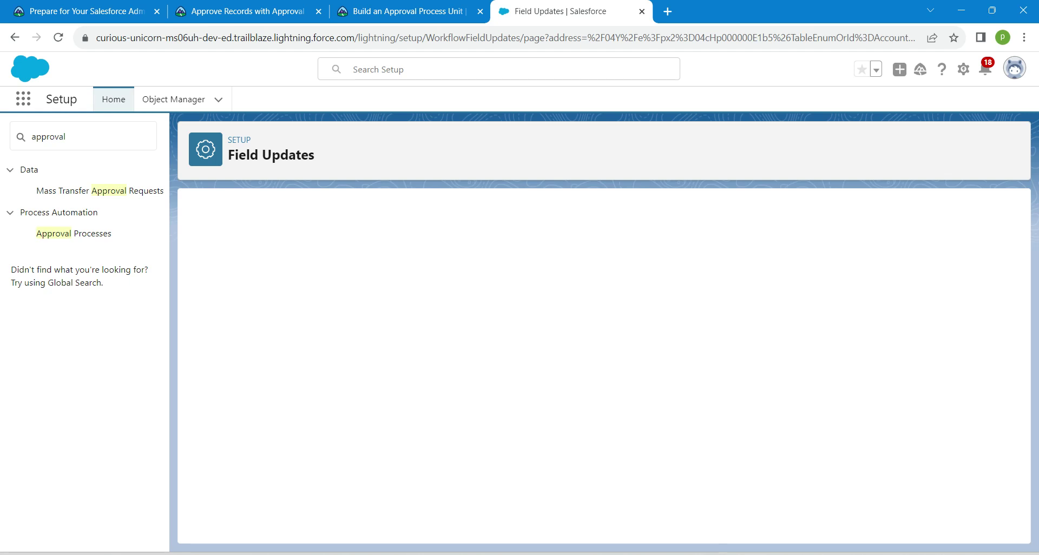
key("ctrl+v")
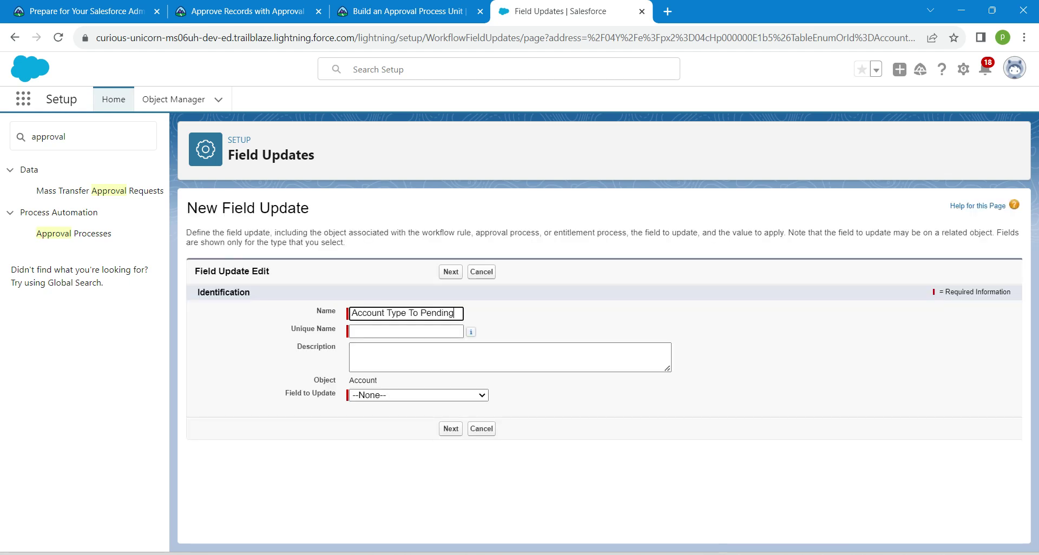
left_click(382, 331)
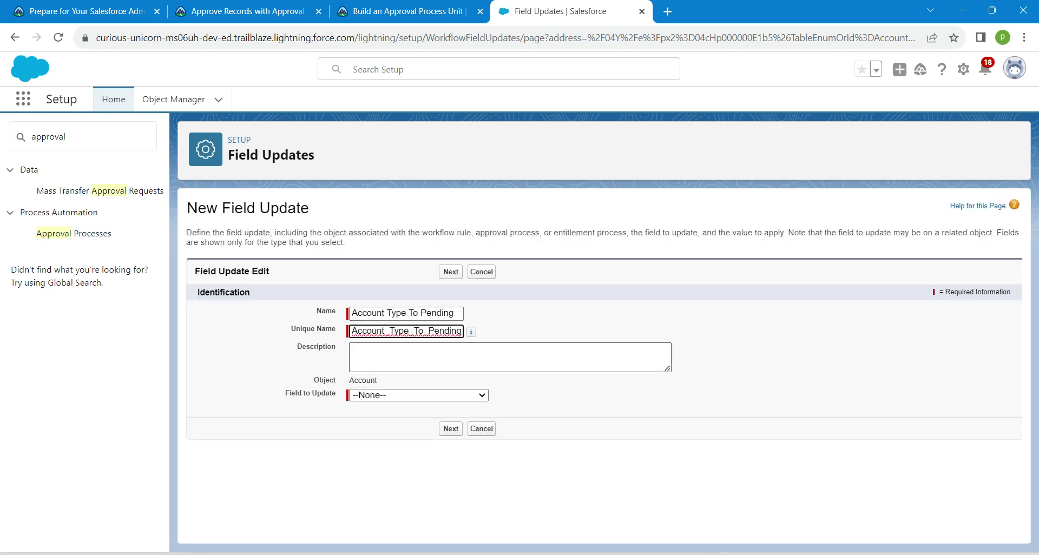
Step: Make the Account Type To Pending action update the Type field to the specific value Pending and save it
left_click(418, 395)
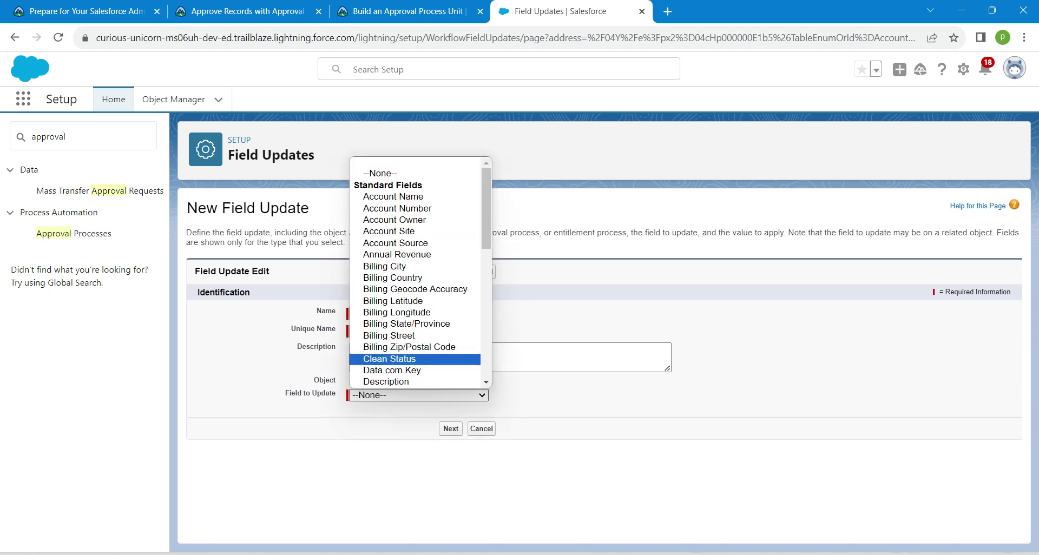
type("ty")
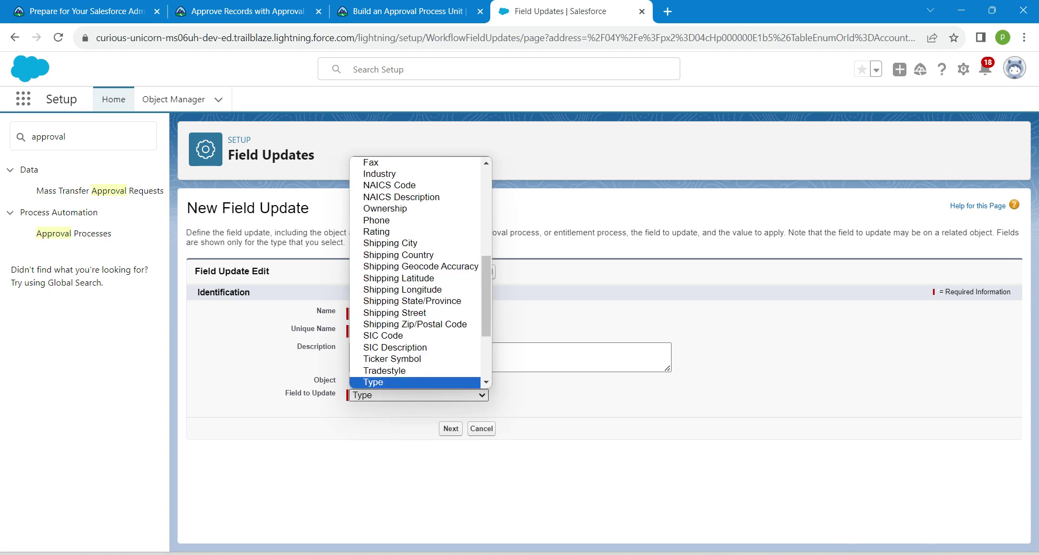
key("Return")
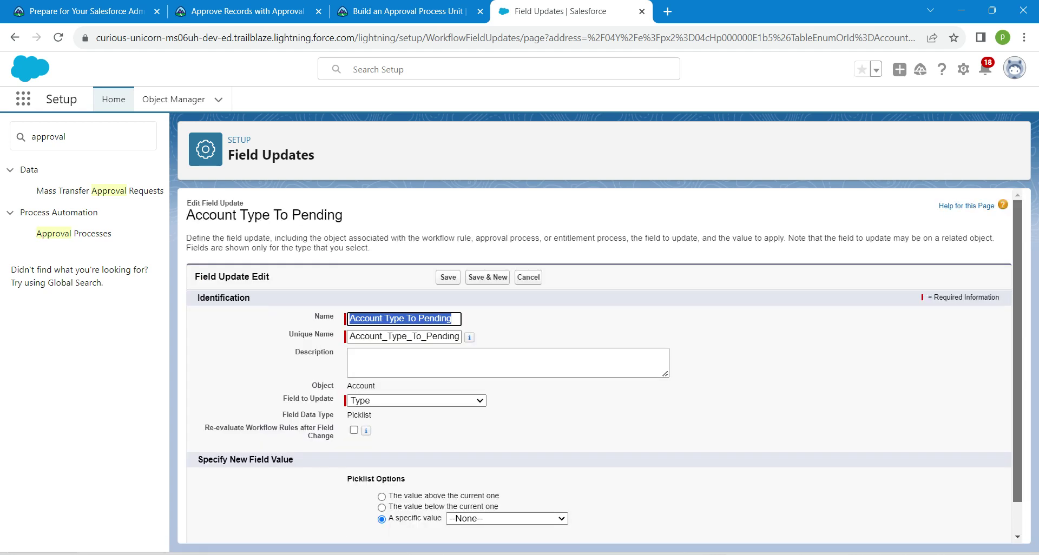
scroll(603, 366, "down", 2)
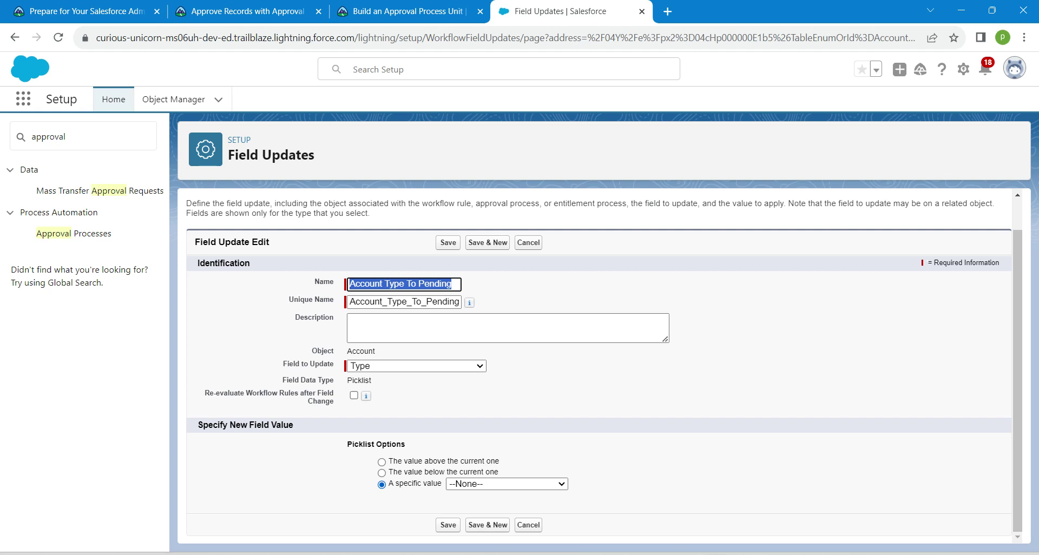
left_click(507, 484)
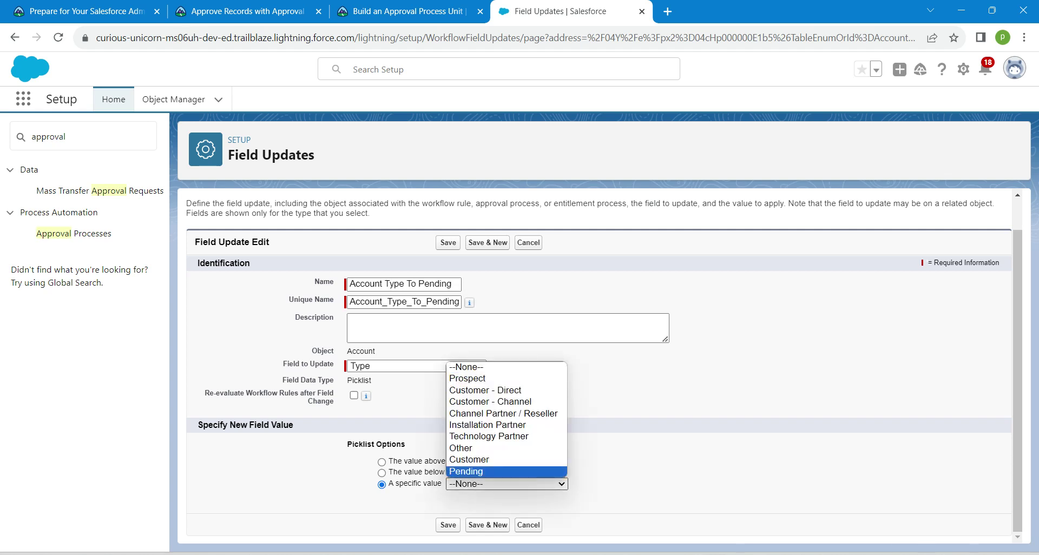
key("Return")
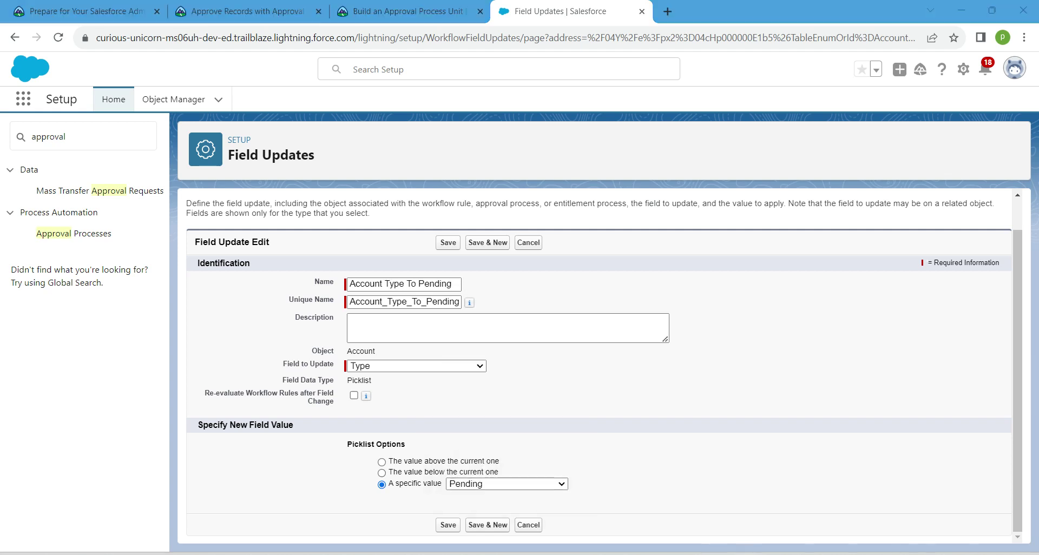
left_click(448, 524)
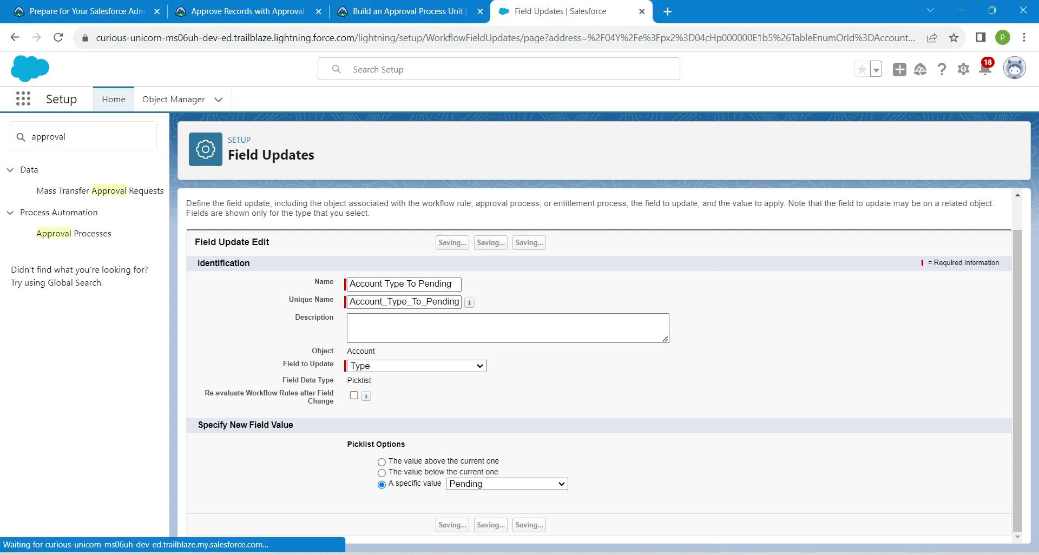
Step: Switch to the Trailhead challenge and copy the final approval action name "Account Type To Customer"
left_click(403, 11)
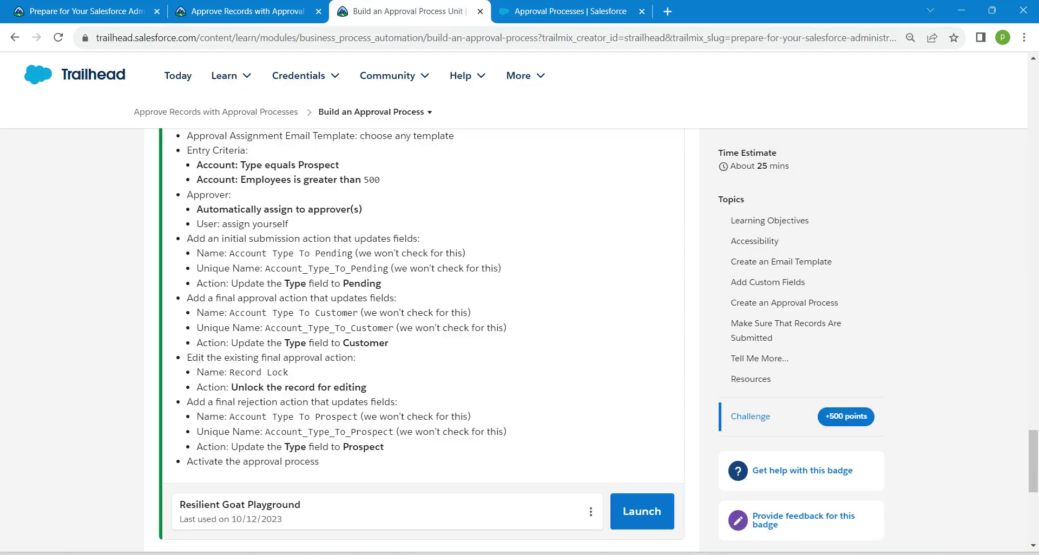
left_click_drag(229, 312, 358, 313)
key("ctrl+c")
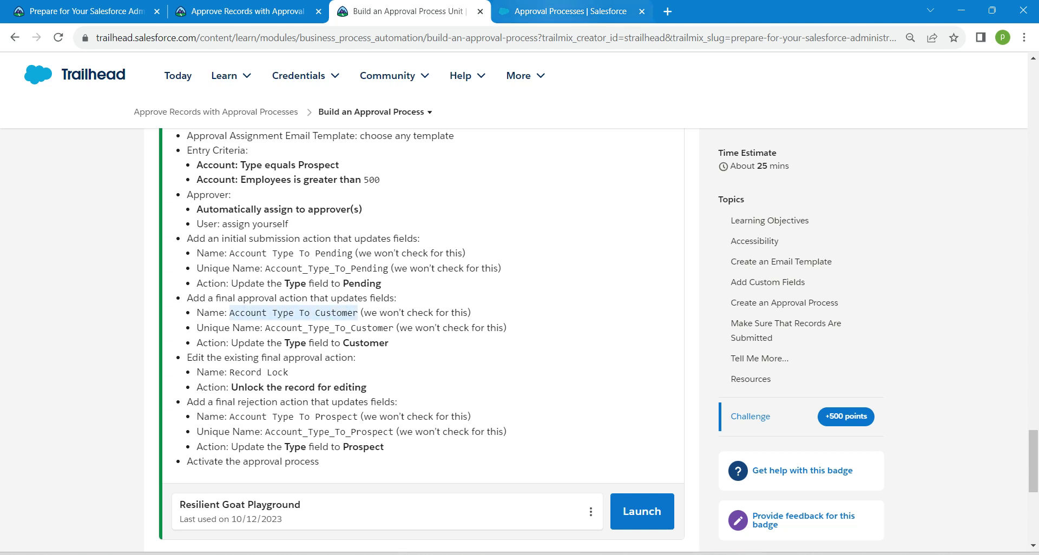
Step: Back in Salesforce Setup, start a new final approval field update named "Account Type To Customer" with unique name "Account_Type_To_Customer"
left_click(568, 10)
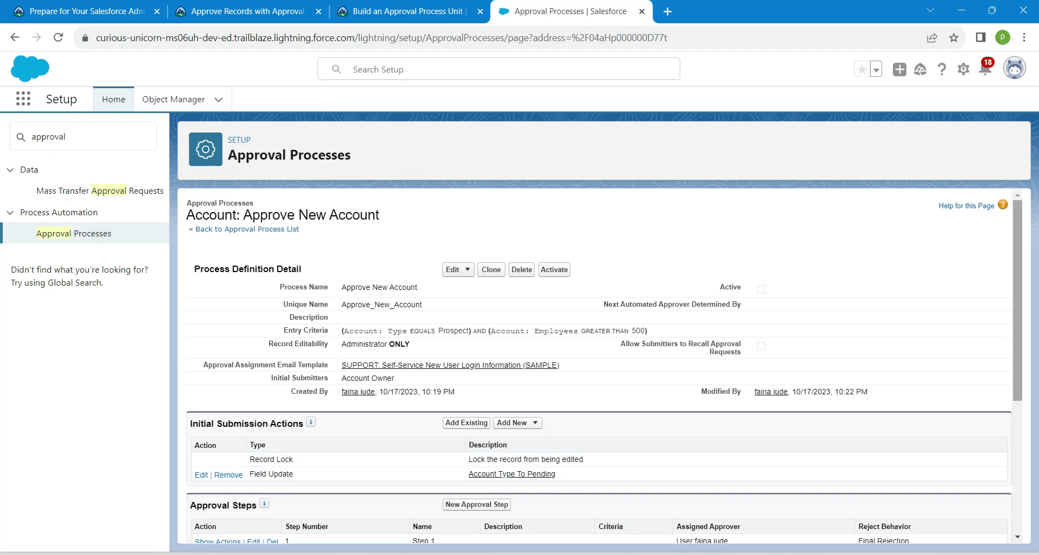
scroll(595, 368, "down", 5)
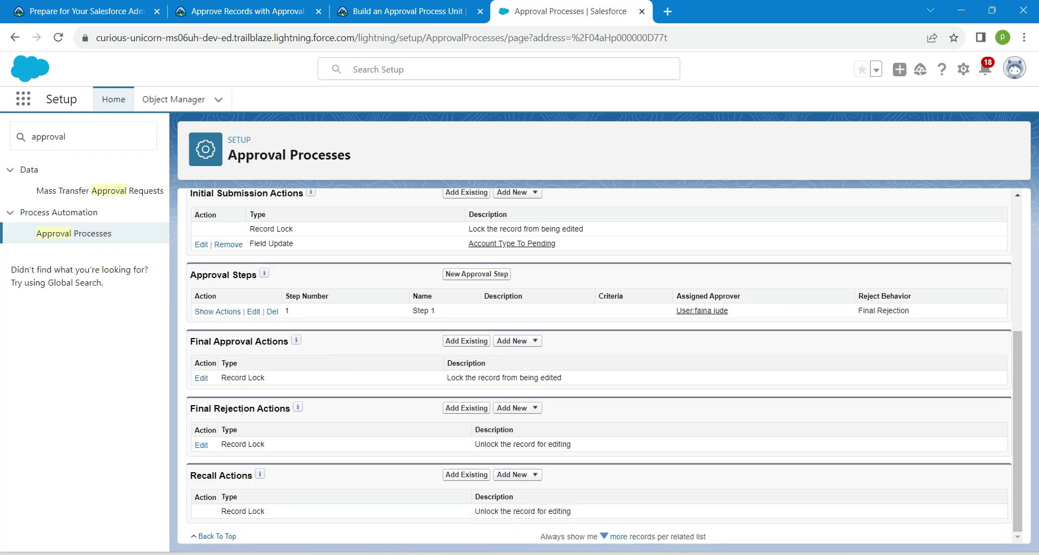
left_click(517, 341)
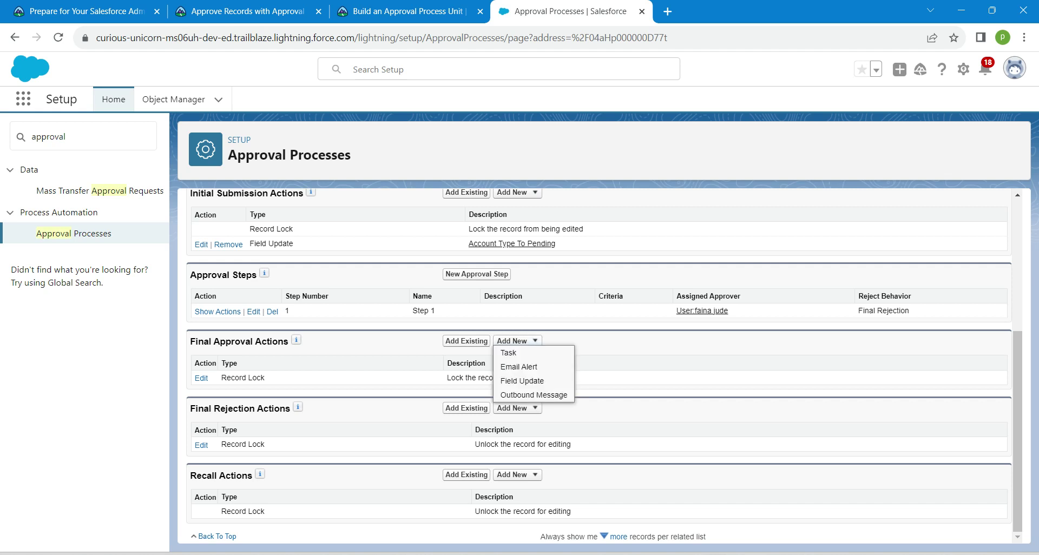
left_click(521, 380)
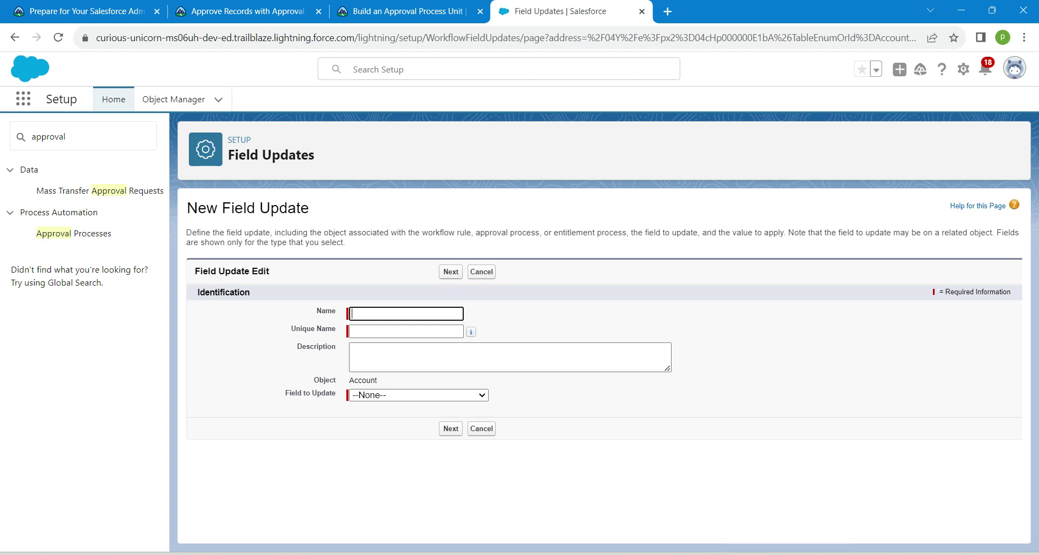
key("ctrl+v")
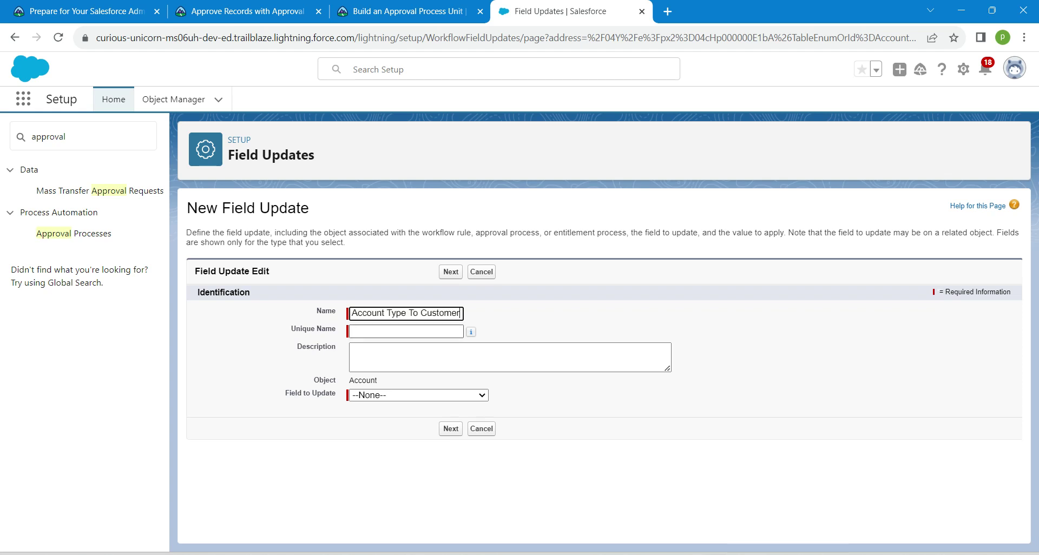
key("Tab")
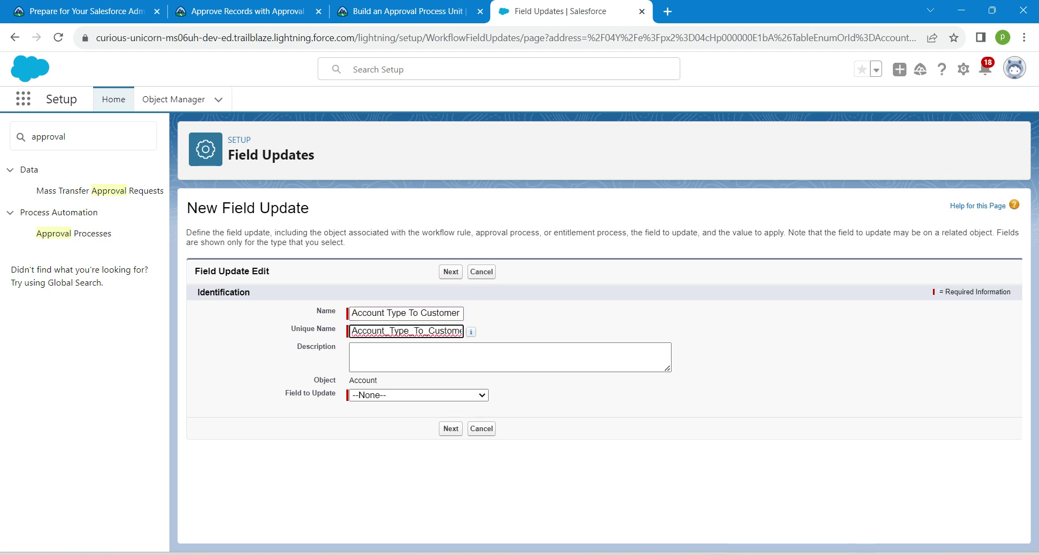
key("alt+Tab")
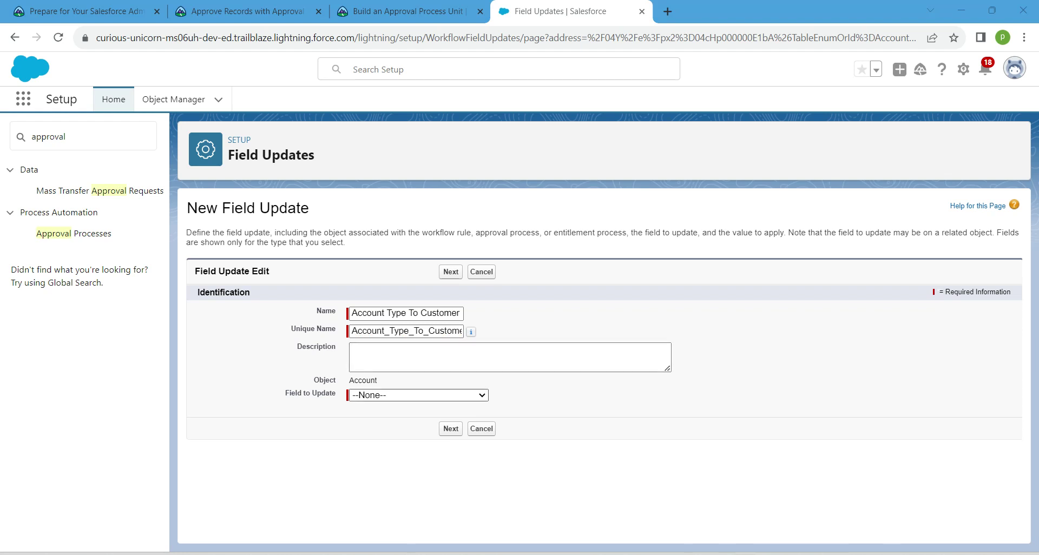
Step: Make the Account Type To Customer action update the Type field to the specific value Customer and save it
left_click(419, 395)
type("ty")
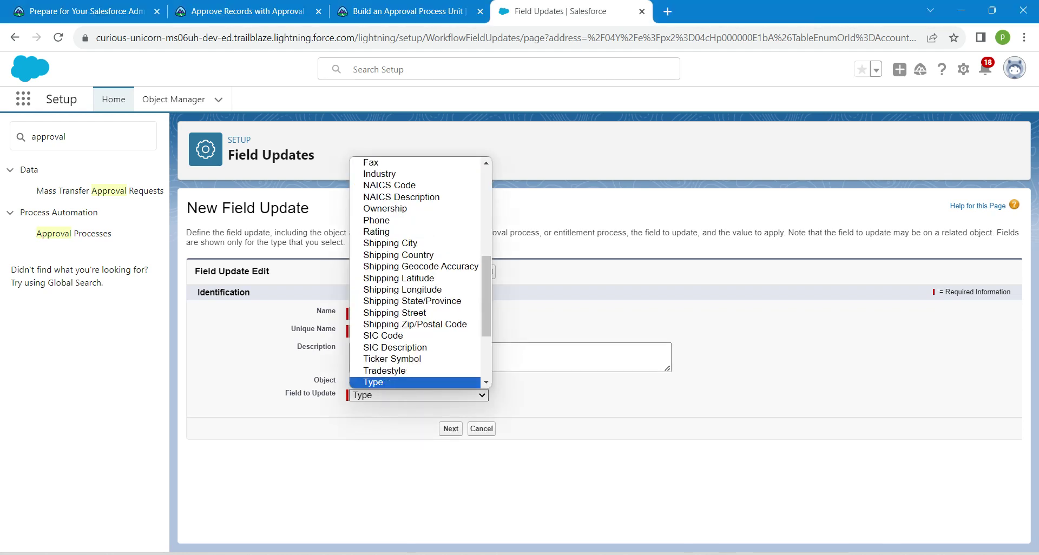
key("Return")
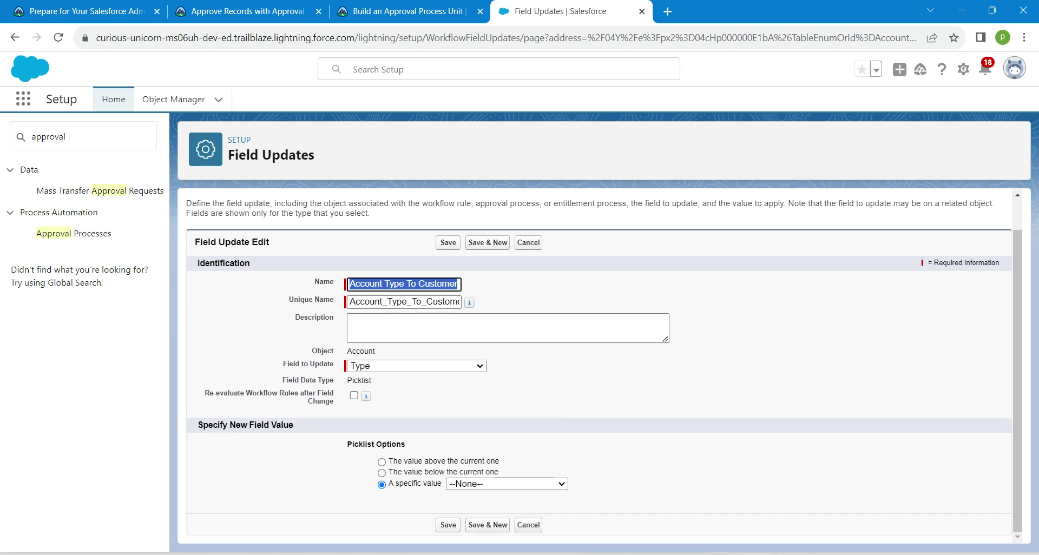
left_click(507, 483)
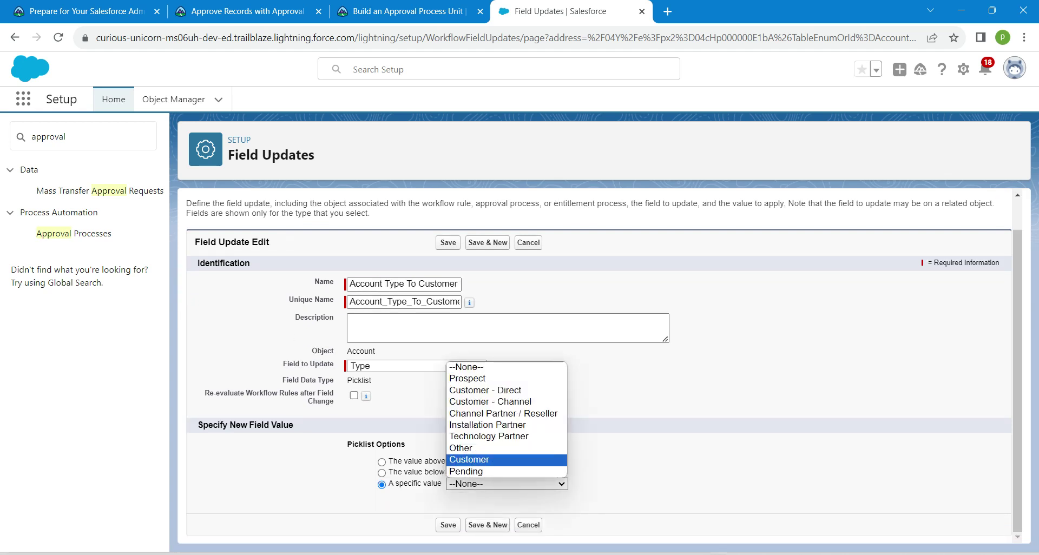
left_click(468, 459)
left_click(448, 525)
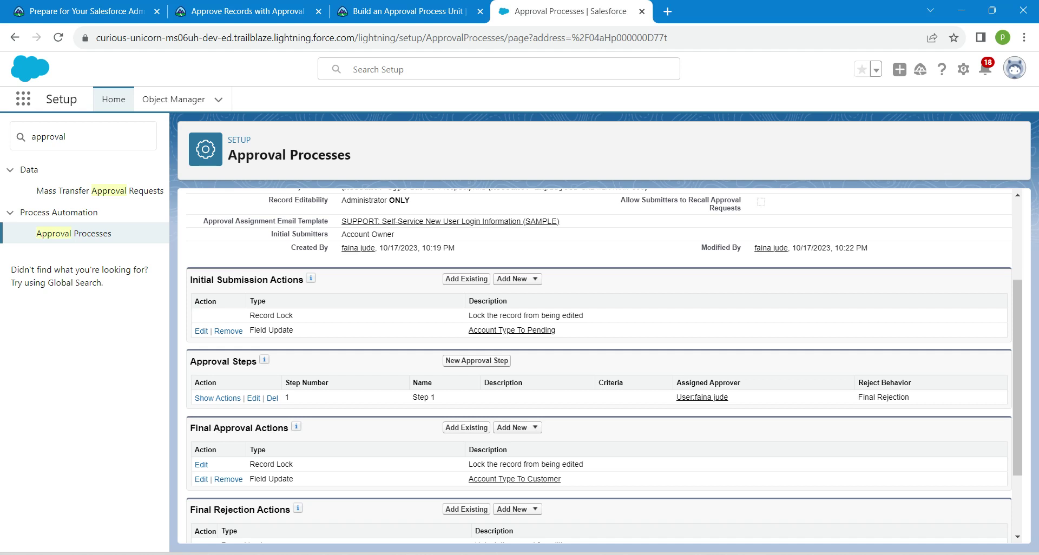
Step: Edit the Record Lock action under Final Approval Actions to unlock the record for editing and save it
left_click_drag(288, 428, 190, 428)
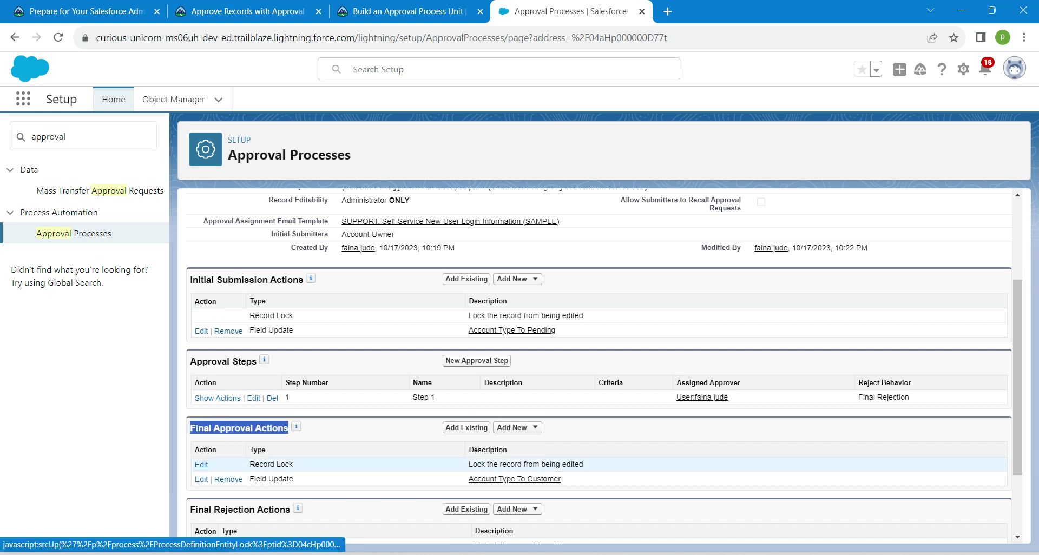
left_click(201, 465)
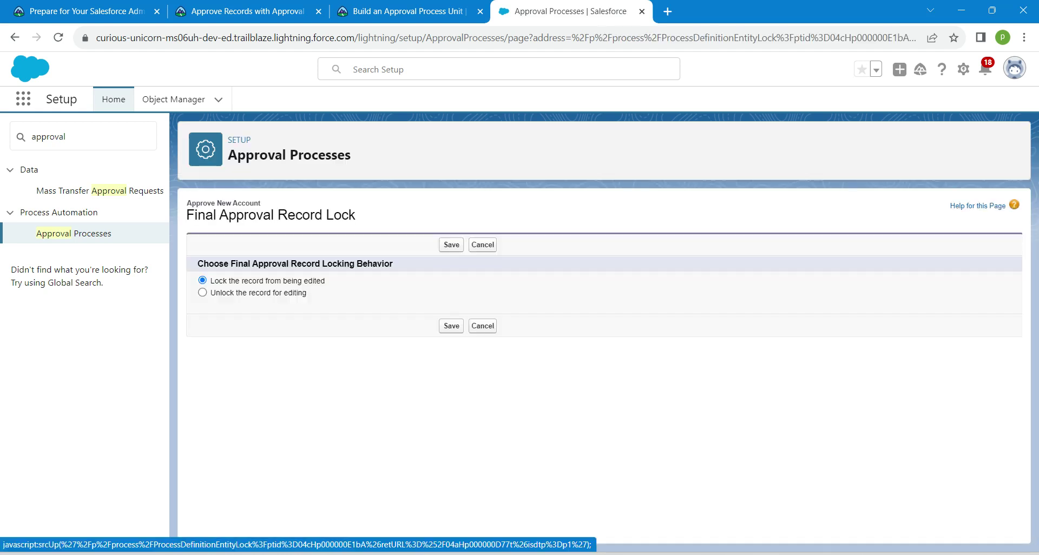
left_click(202, 293)
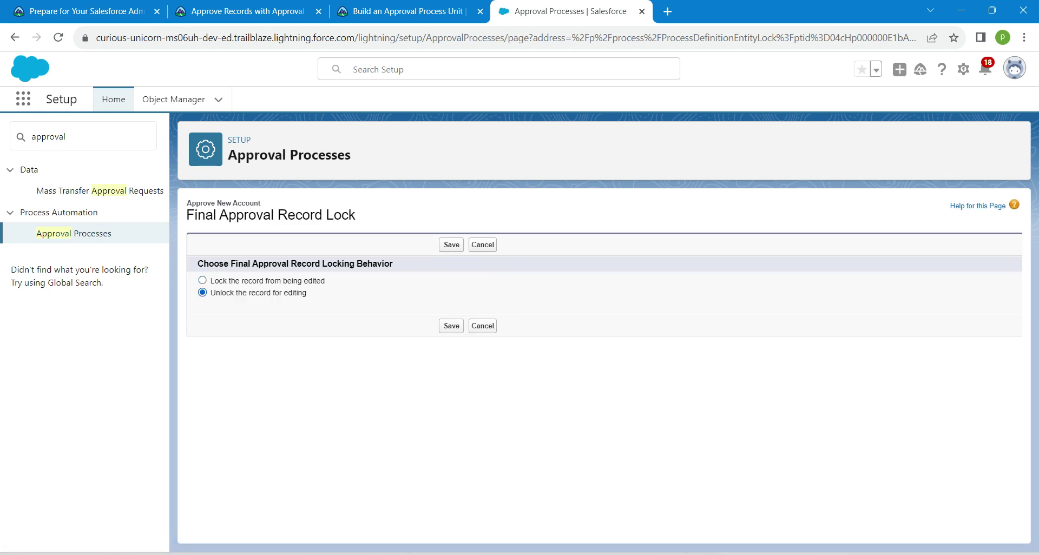
left_click(451, 326)
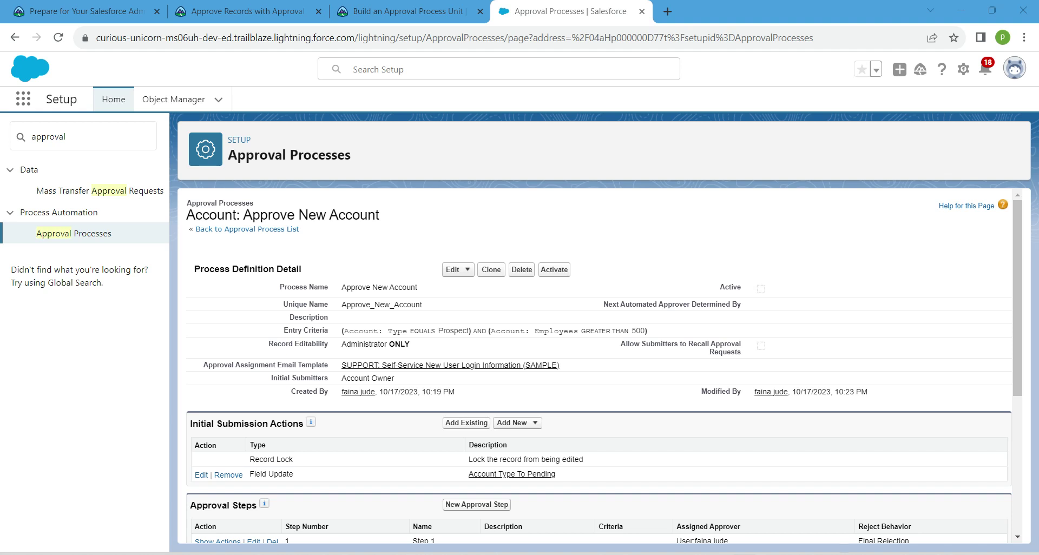
Step: Start a new field update under Final Rejection Actions of the Approve New Account process
scroll(1017, 298, "down", 5)
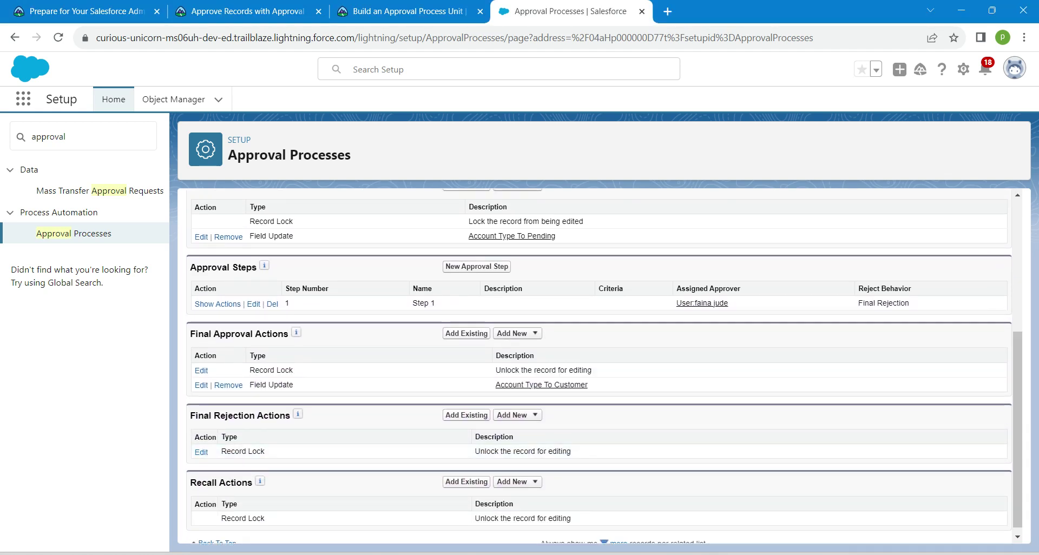
left_click_drag(189, 415, 290, 415)
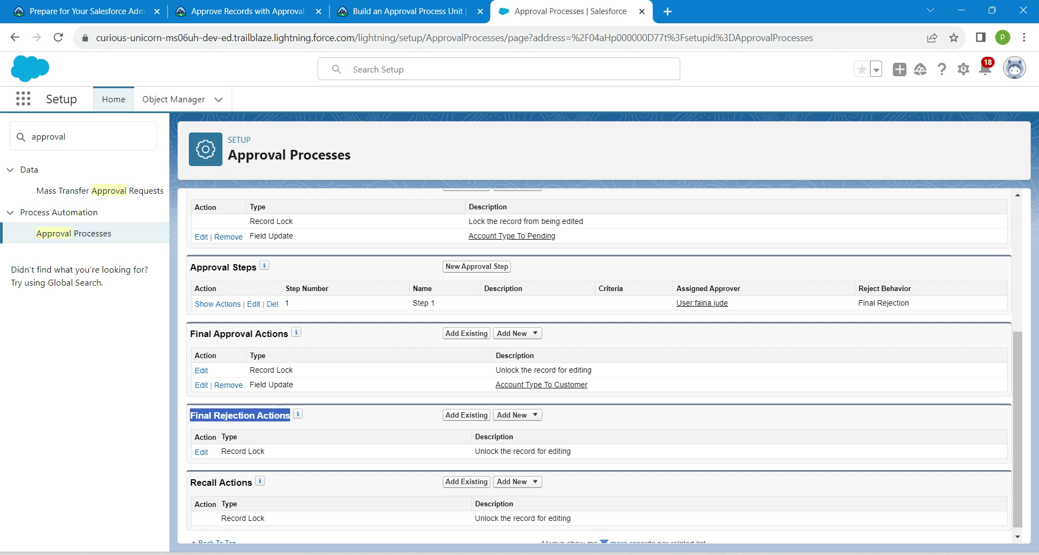
left_click(511, 415)
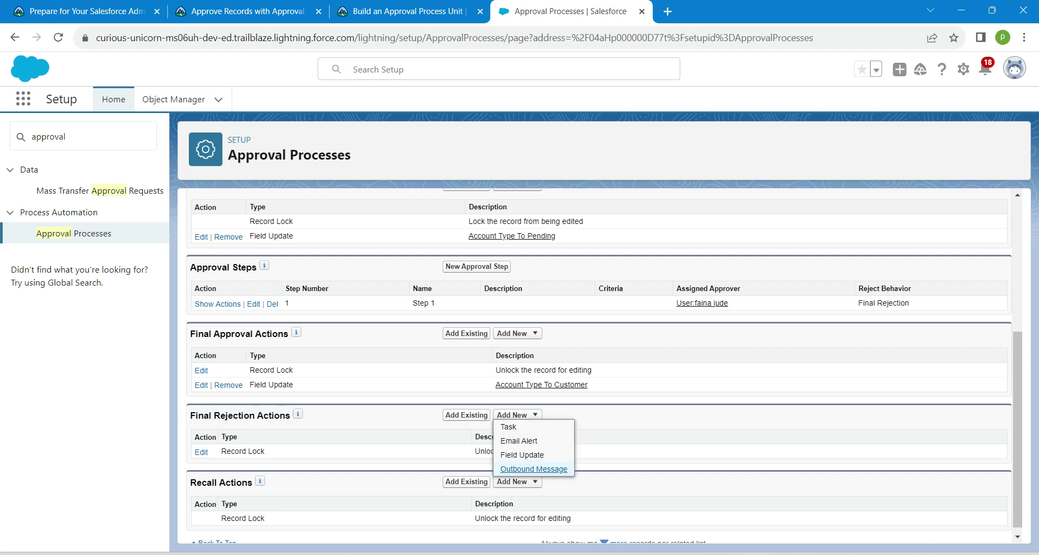
left_click(522, 455)
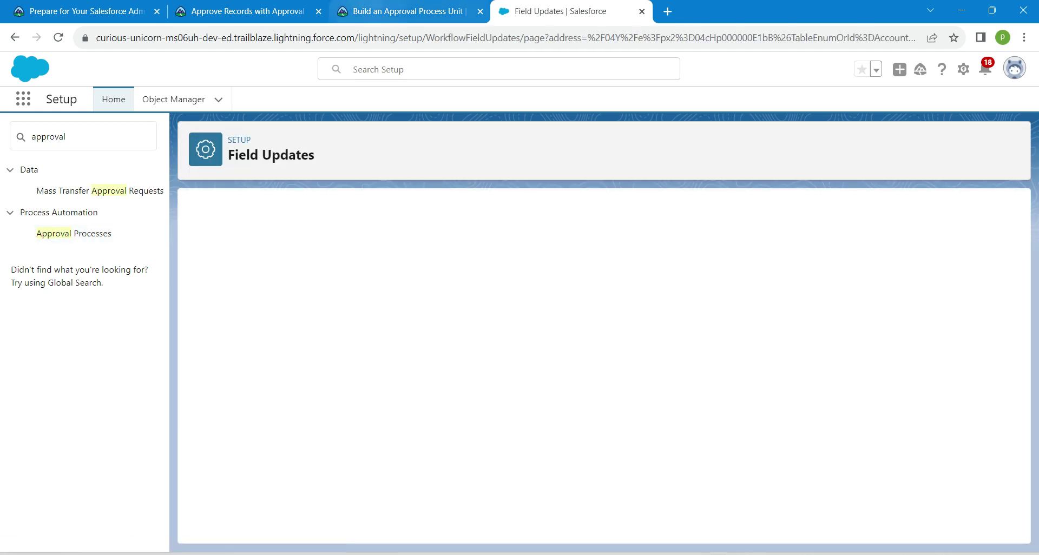
Step: Copy "Account Type To Prospect" from the Trailhead challenge into the new Salesforce field update's name, with unique name "Account_Type_To_Prospect"
key("ctrl+Page_Up")
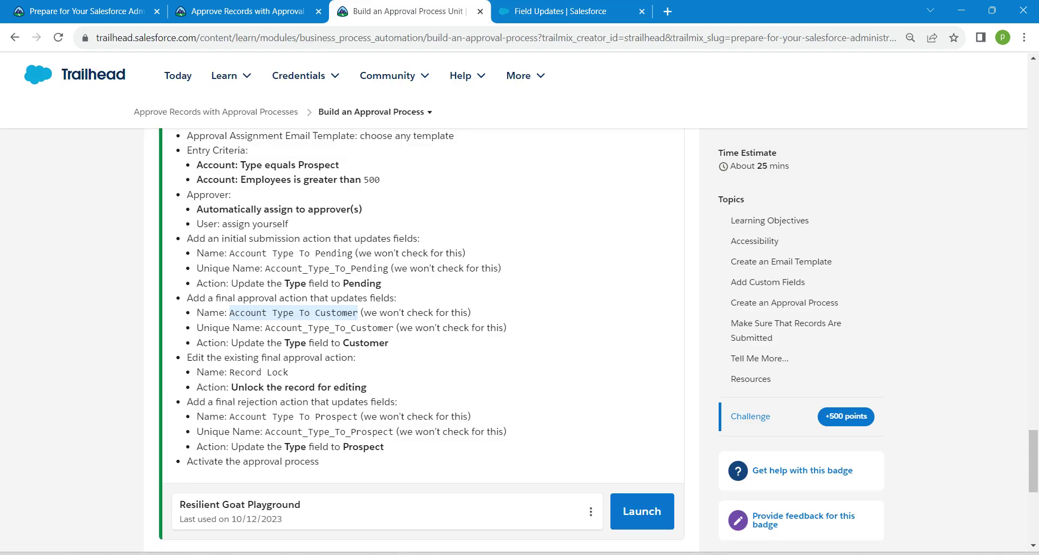
left_click_drag(228, 416, 357, 416)
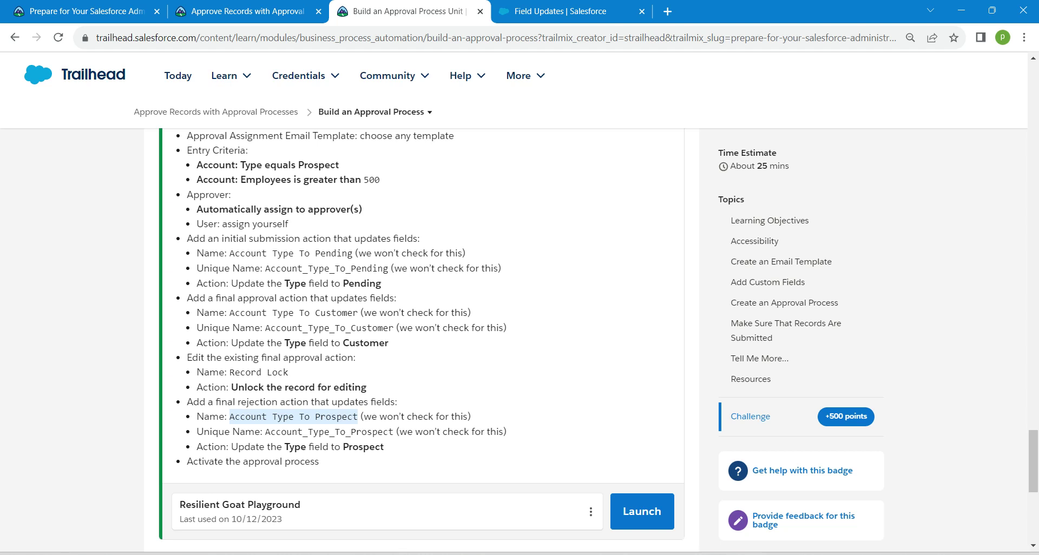
key("ctrl+c")
key("ctrl+Page_Down")
key("ctrl+v")
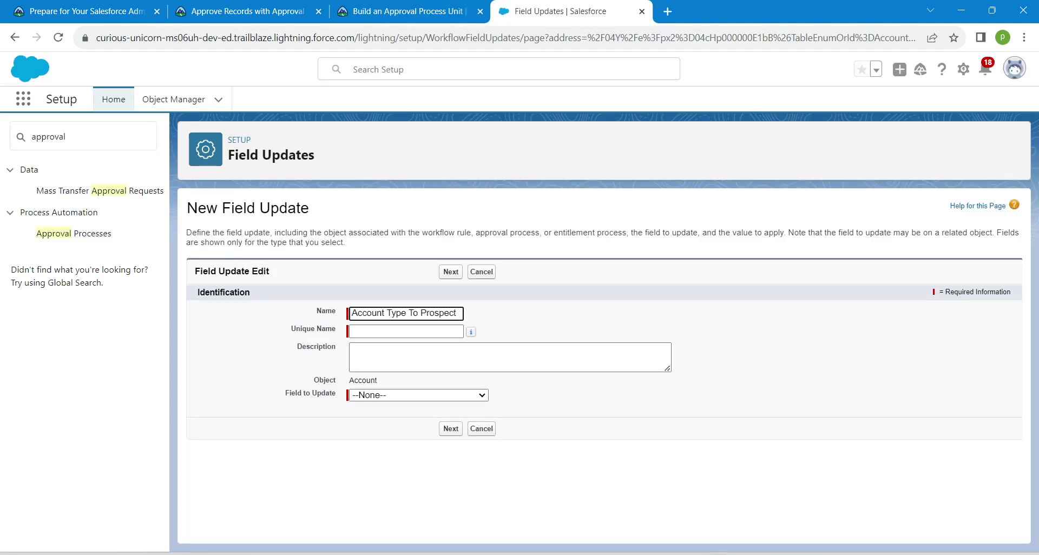
key("Tab")
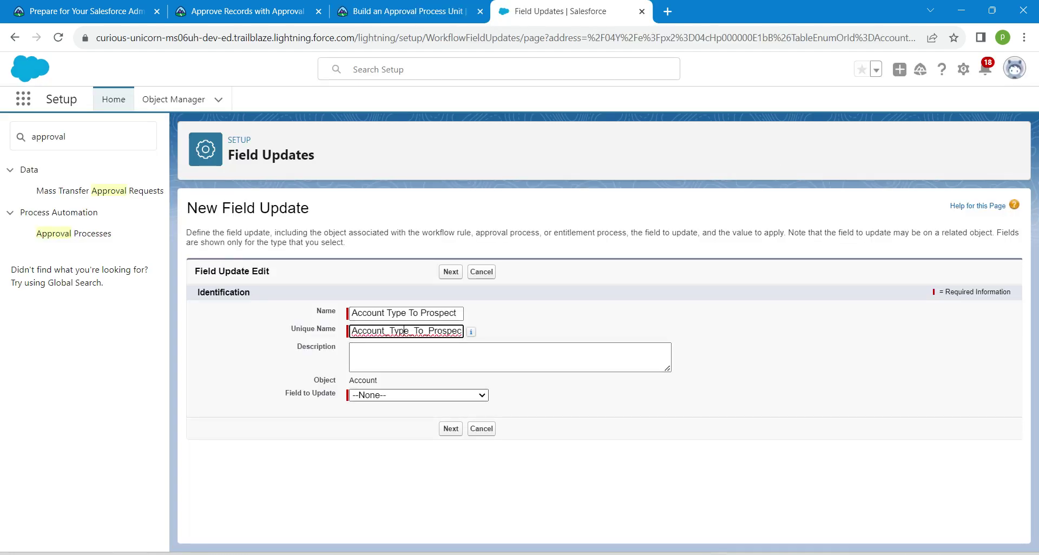
Step: Make the Account Type To Prospect action update the Type field to the specific value Prospect and save it
left_click(418, 395)
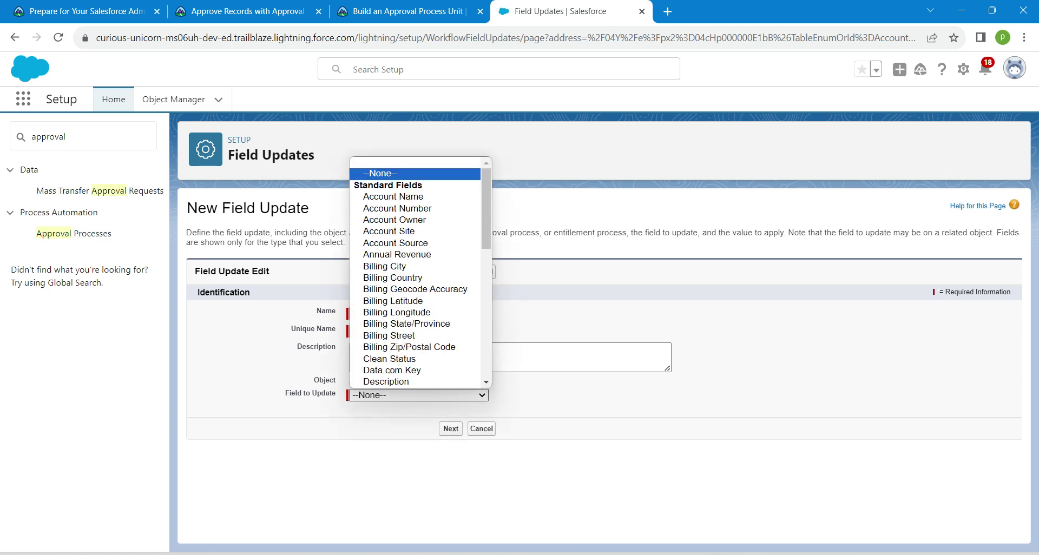
key("t")
key("y")
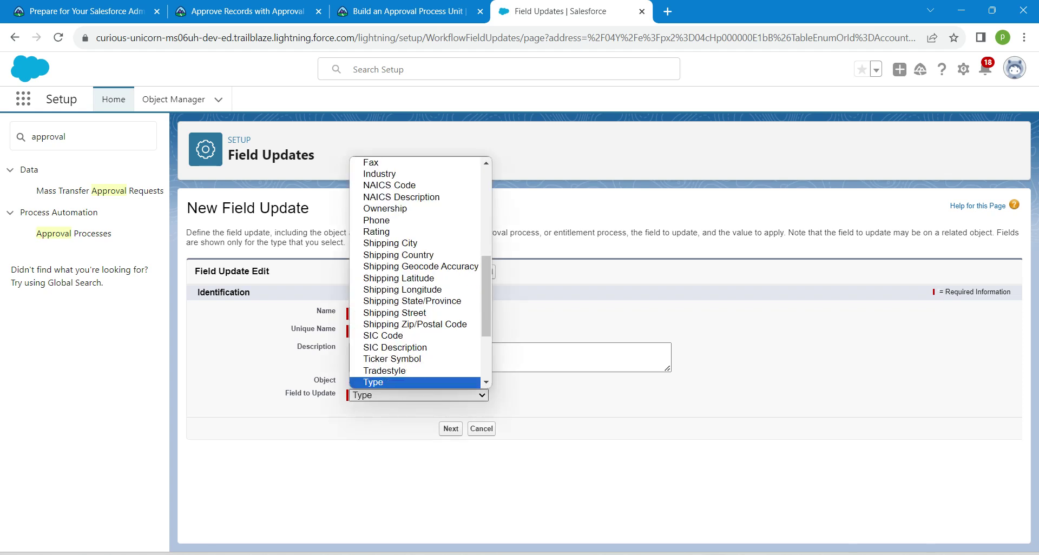
key("Return")
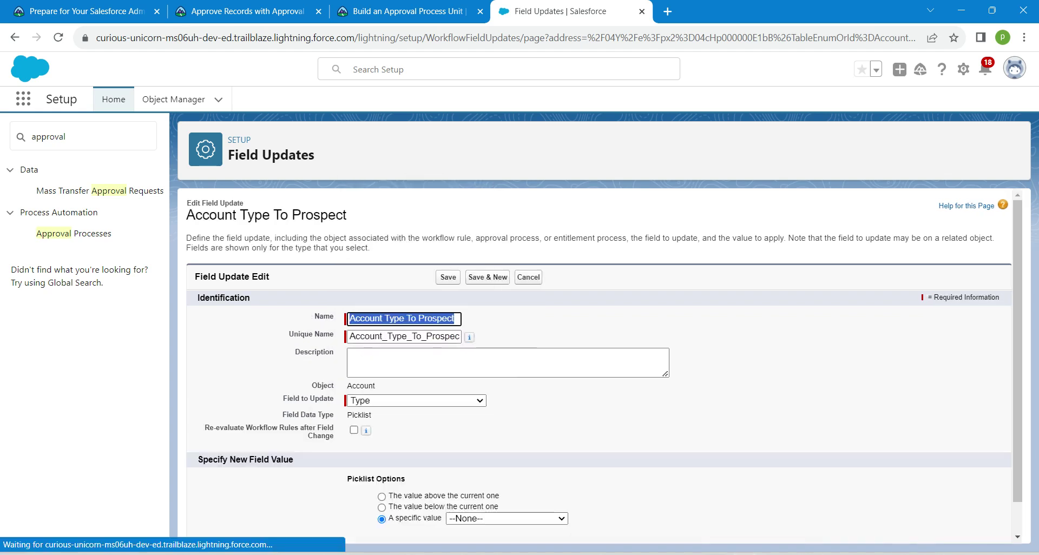
scroll(599, 366, "down", 1)
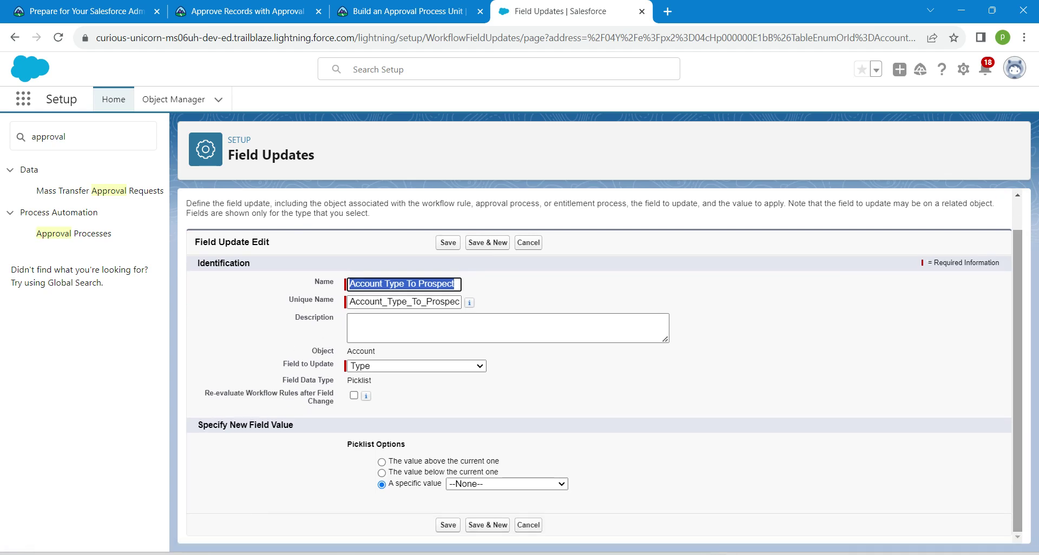
left_click(507, 484)
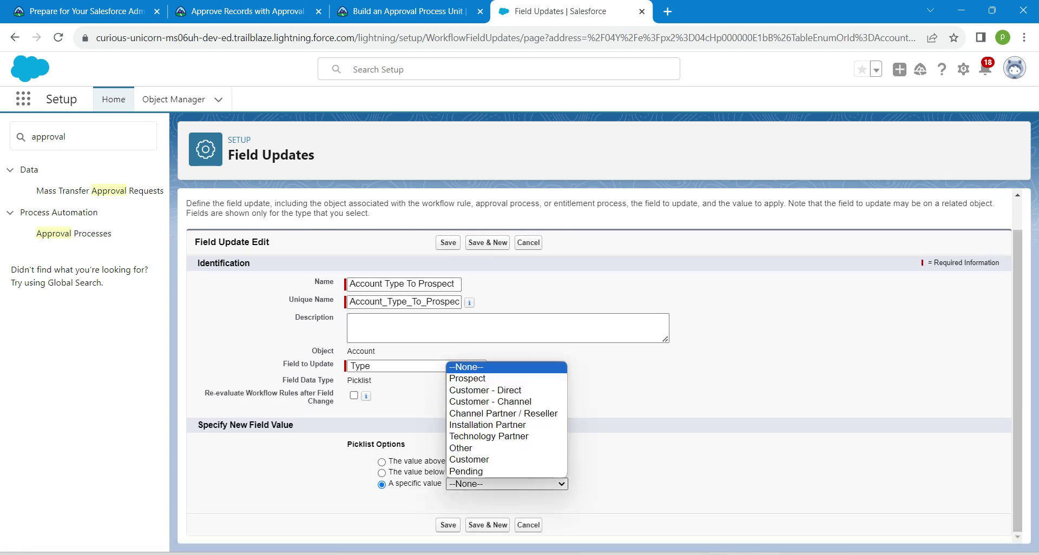
left_click(467, 378)
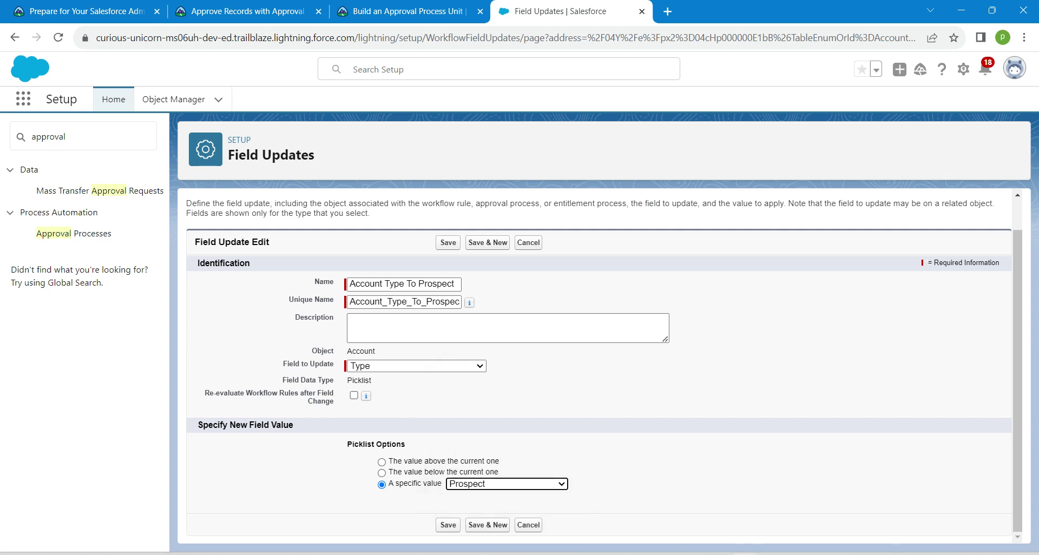
left_click(448, 524)
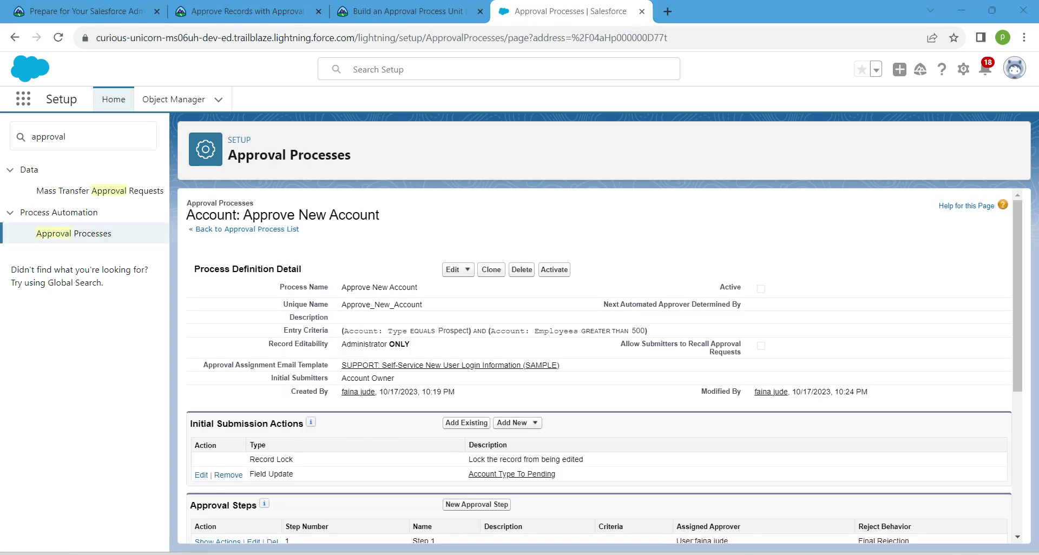
Step: Activate the Approve New Account approval process and accept the activation confirmation
left_click(554, 269)
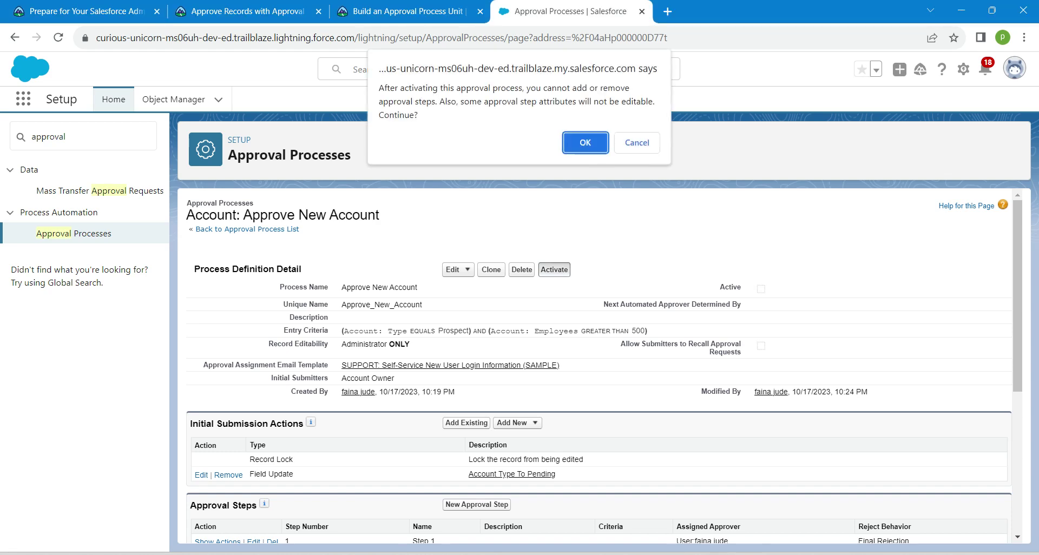
key("Return")
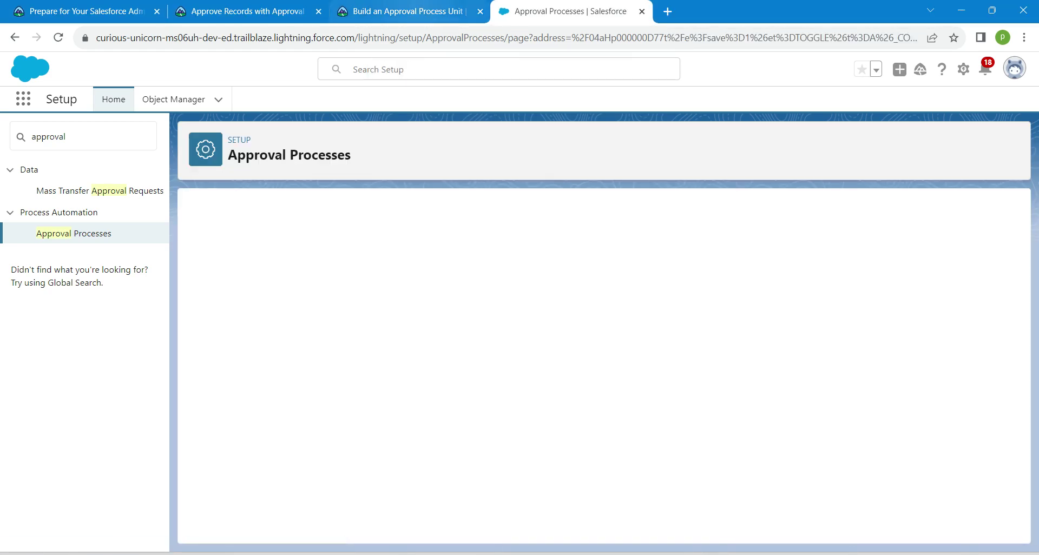
Step: Check the Build an Approval Process challenge in Trailhead, and reload the Approve Records with Approval Processes module page
left_click(406, 11)
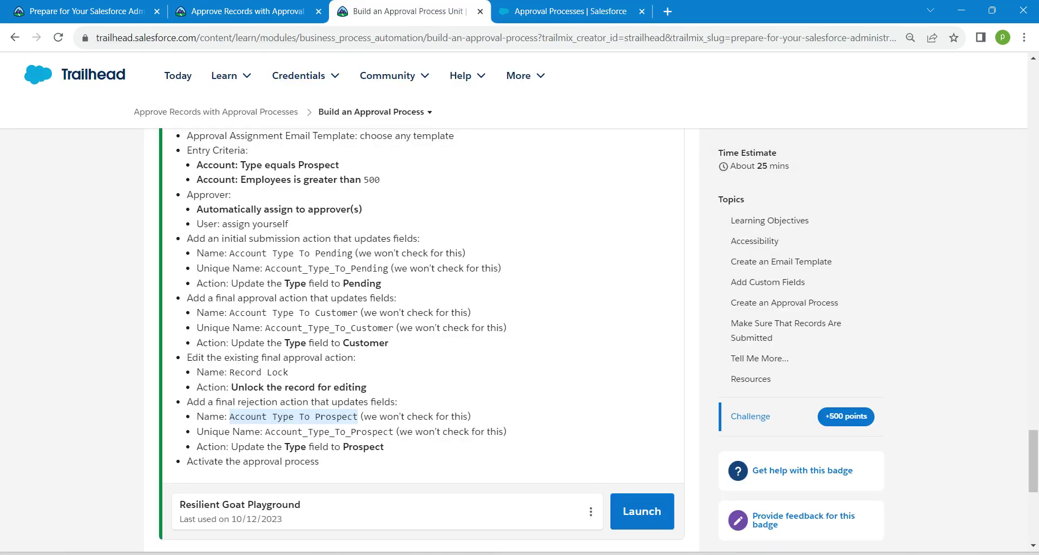
scroll(519, 339, "down", 4)
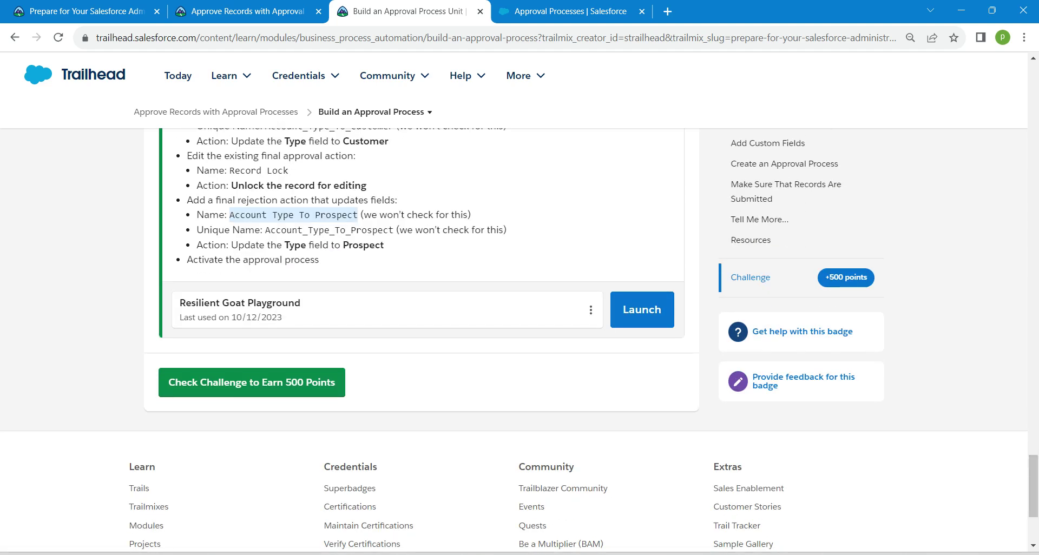
left_click(251, 382)
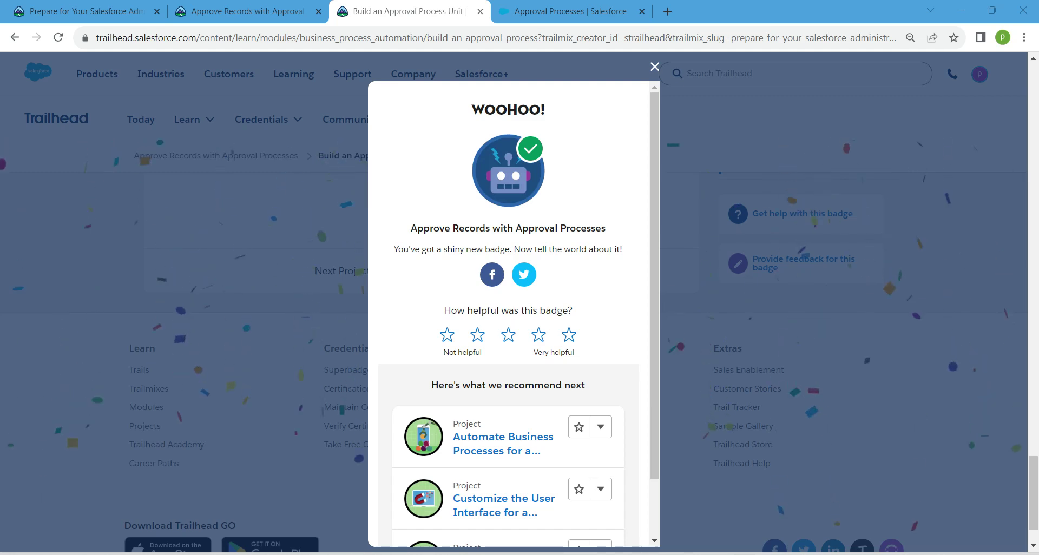
left_click(227, 11)
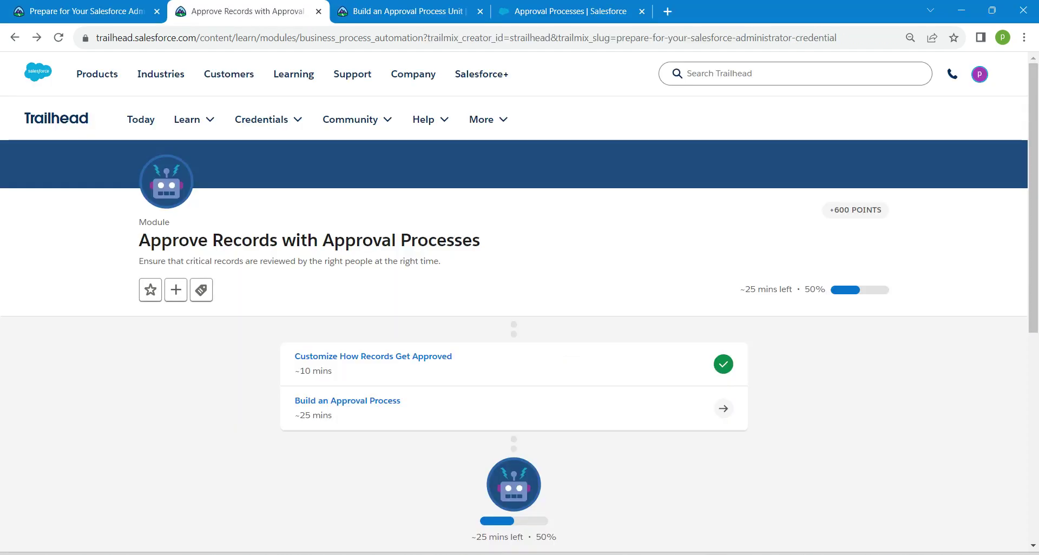
left_click(59, 37)
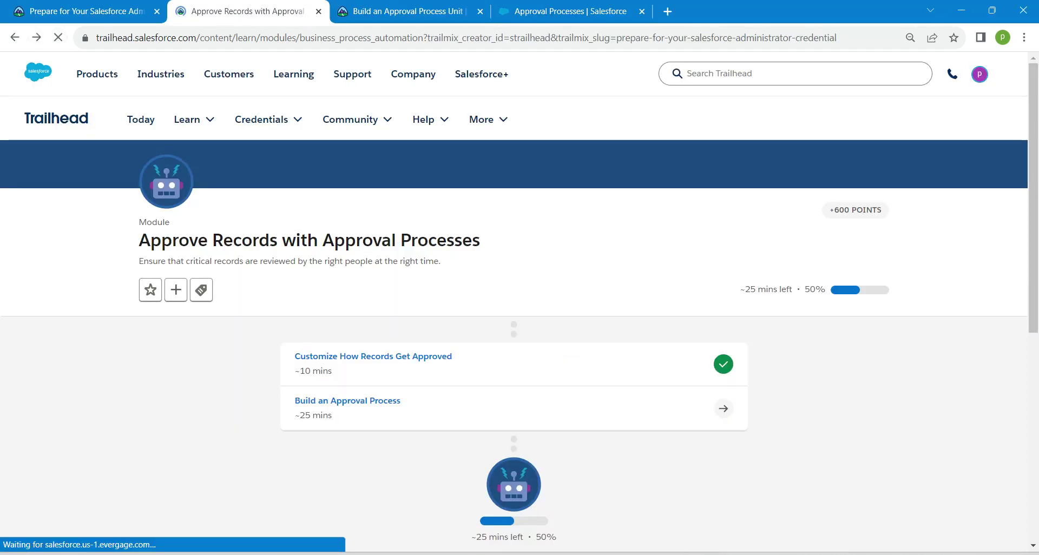